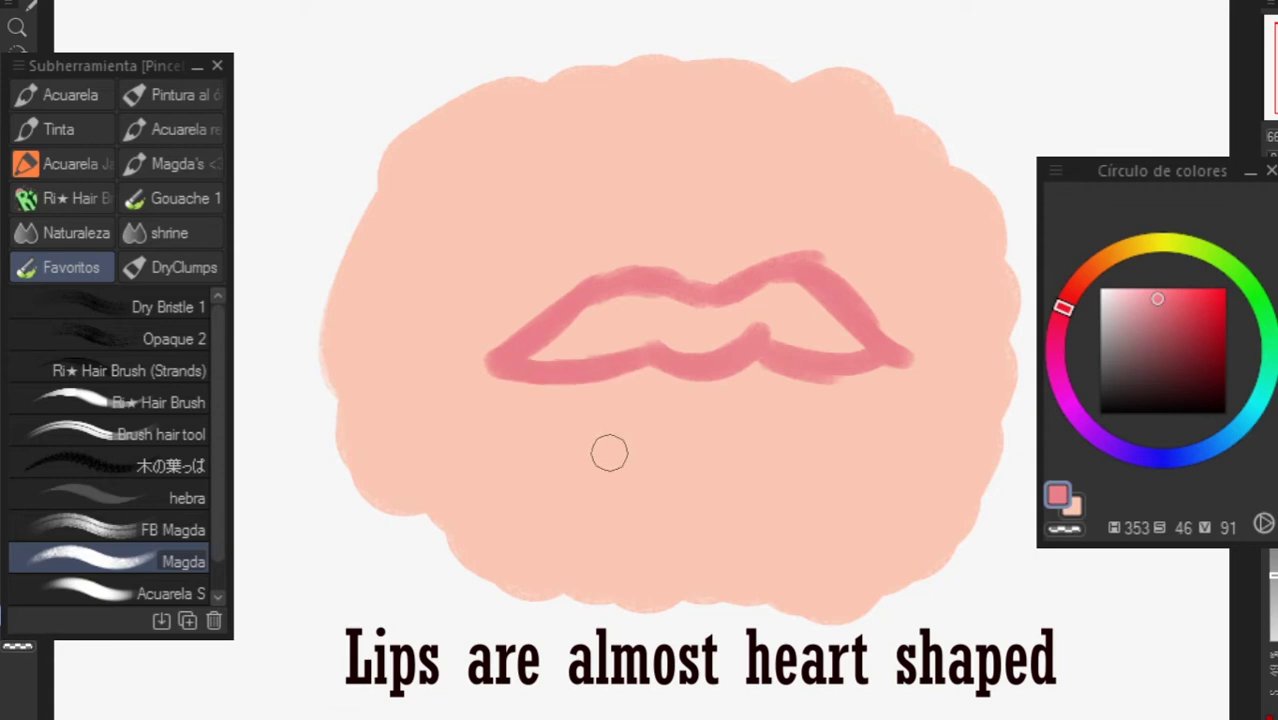
# - Fill the lower and upper lips with the pink base colour (H353 S46 V91) using the Magda brush
pyautogui.moveTo(700, 467); pyautogui.dragTo(824, 408)
pyautogui.moveTo(528, 396)
pyautogui.mouseDown()
pyautogui.moveTo(749, 435)
pyautogui.moveTo(862, 384)
pyautogui.mouseUp()
pyautogui.moveTo(588, 396); pyautogui.dragTo(571, 417)
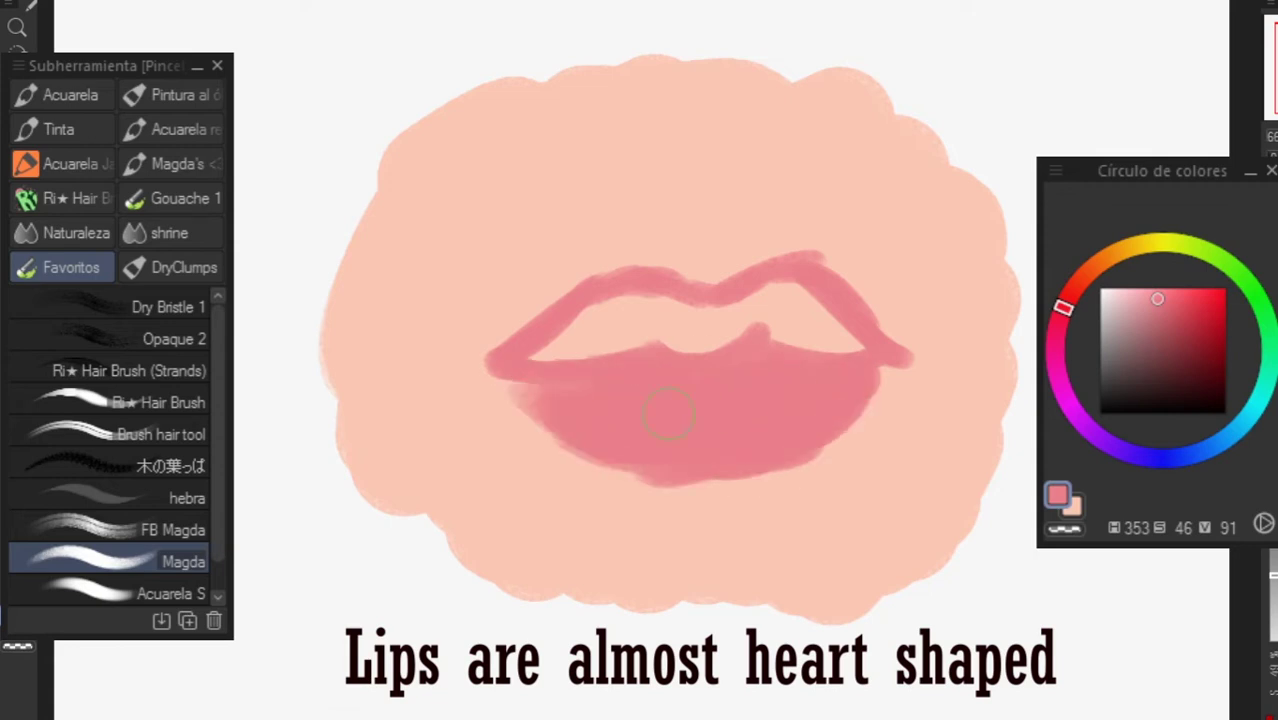
pyautogui.moveTo(545, 350); pyautogui.dragTo(662, 322)
pyautogui.moveTo(648, 378)
pyautogui.mouseDown()
pyautogui.moveTo(650, 311)
pyautogui.moveTo(822, 346)
pyautogui.moveTo(544, 377)
pyautogui.moveTo(574, 417)
pyautogui.moveTo(768, 436)
pyautogui.moveTo(874, 384)
pyautogui.mouseUp()
# - Sample the skin tone and clean up the outer contour of both lips with it
pyautogui.keyDown('alt'); pyautogui.click(503, 423); pyautogui.keyUp('alt')
pyautogui.moveTo(494, 402); pyautogui.dragTo(596, 470)
pyautogui.moveTo(780, 248); pyautogui.dragTo(915, 350)
pyautogui.moveTo(585, 264); pyautogui.dragTo(534, 291)
pyautogui.moveTo(910, 394)
pyautogui.mouseDown()
pyautogui.moveTo(805, 468)
pyautogui.moveTo(585, 460)
pyautogui.mouseUp()
# - Paint the line between the lips from corner to corner in dark maroon (H337 S100 V27)
pyautogui.click(1055, 338)
pyautogui.click(1225, 379)
pyautogui.moveTo(481, 362); pyautogui.dragTo(506, 366)
pyautogui.moveTo(645, 348)
pyautogui.mouseDown()
pyautogui.moveTo(680, 361)
pyautogui.moveTo(764, 346)
pyautogui.mouseUp()
pyautogui.moveTo(770, 351); pyautogui.dragTo(895, 366)
pyautogui.moveTo(502, 366); pyautogui.dragTo(662, 348)
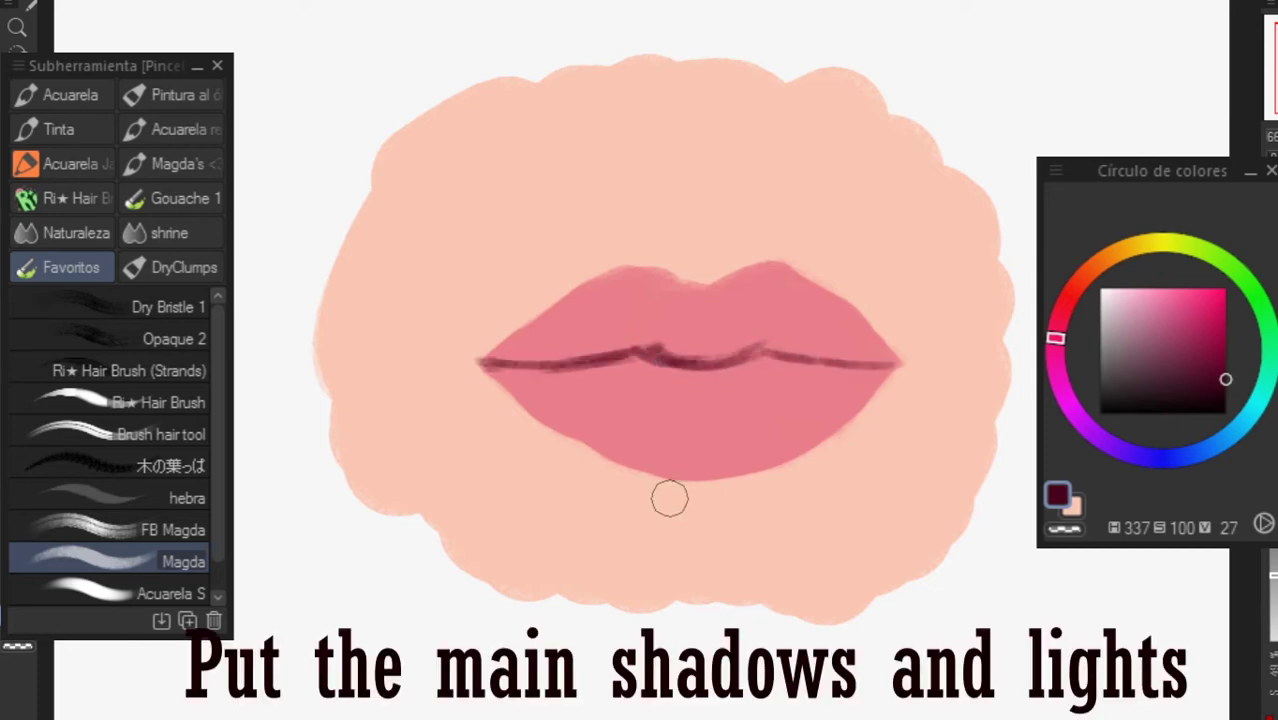
# - Paint a muted shadow on the skin along the underside of the lower lip
pyautogui.click(1061, 313)
pyautogui.moveTo(652, 492)
pyautogui.mouseDown()
pyautogui.moveTo(756, 496)
pyautogui.moveTo(615, 490)
pyautogui.mouseUp()
pyautogui.click(1164, 324)
pyautogui.moveTo(557, 446); pyautogui.dragTo(668, 494)
pyautogui.moveTo(822, 456); pyautogui.dragTo(730, 492)
# - Paint light pink (H353 S28 V93) areas on both lips and blend the shading with the Desenfocar blur
pyautogui.click(1063, 308)
pyautogui.click(1134, 296)
pyautogui.moveTo(598, 396); pyautogui.dragTo(808, 402)
pyautogui.moveTo(568, 388); pyautogui.dragTo(592, 398)
pyautogui.moveTo(710, 353)
pyautogui.mouseDown()
pyautogui.moveTo(878, 316)
pyautogui.moveTo(657, 345)
pyautogui.moveTo(537, 342)
pyautogui.mouseUp()
pyautogui.moveTo(632, 351); pyautogui.dragTo(548, 334)
pyautogui.moveTo(706, 360)
pyautogui.mouseDown()
pyautogui.moveTo(713, 339)
pyautogui.moveTo(776, 337)
pyautogui.mouseUp()
pyautogui.press('j')
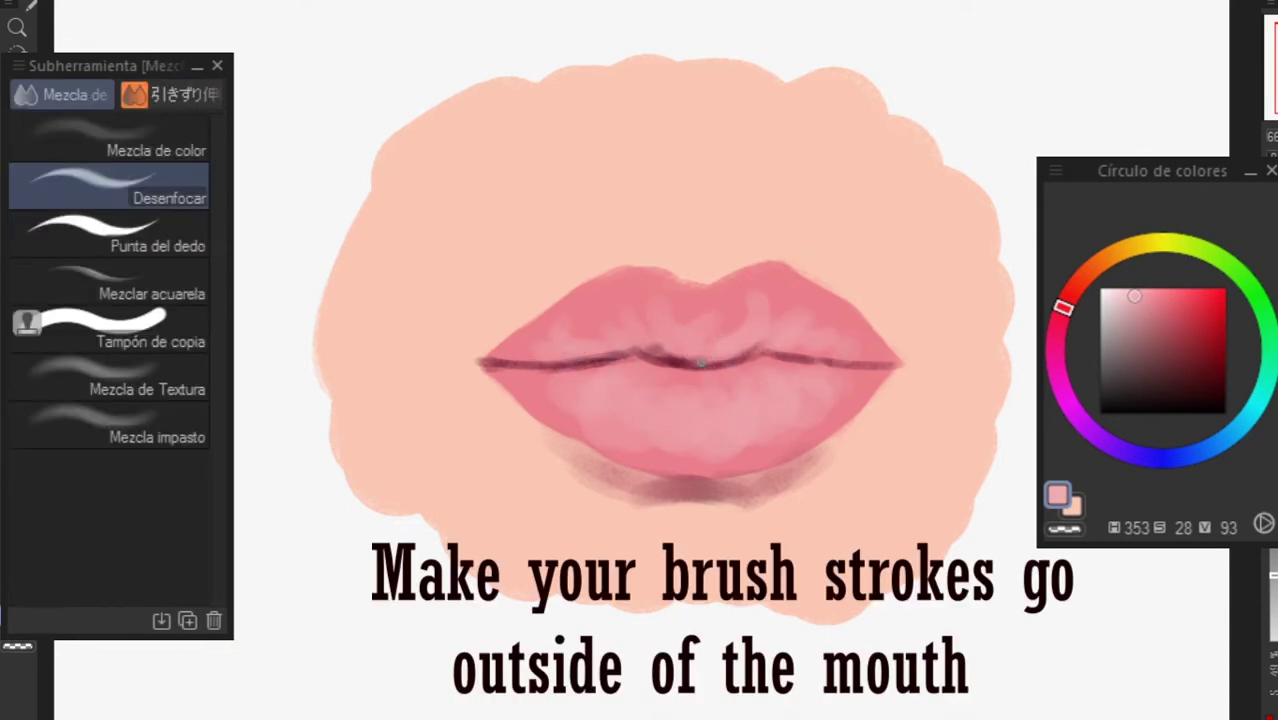
pyautogui.moveTo(677, 328)
pyautogui.mouseDown()
pyautogui.moveTo(505, 343)
pyautogui.moveTo(741, 272)
pyautogui.moveTo(884, 388)
pyautogui.moveTo(522, 412)
pyautogui.moveTo(616, 478)
pyautogui.moveTo(843, 443)
pyautogui.moveTo(679, 470)
pyautogui.moveTo(583, 445)
pyautogui.moveTo(671, 378)
pyautogui.moveTo(577, 358)
pyautogui.mouseUp()
# - Redraw the mouth corners and the centre of the mouth line with the Maru pen in near-black maroon (H337 S100 V16)
pyautogui.press('p')
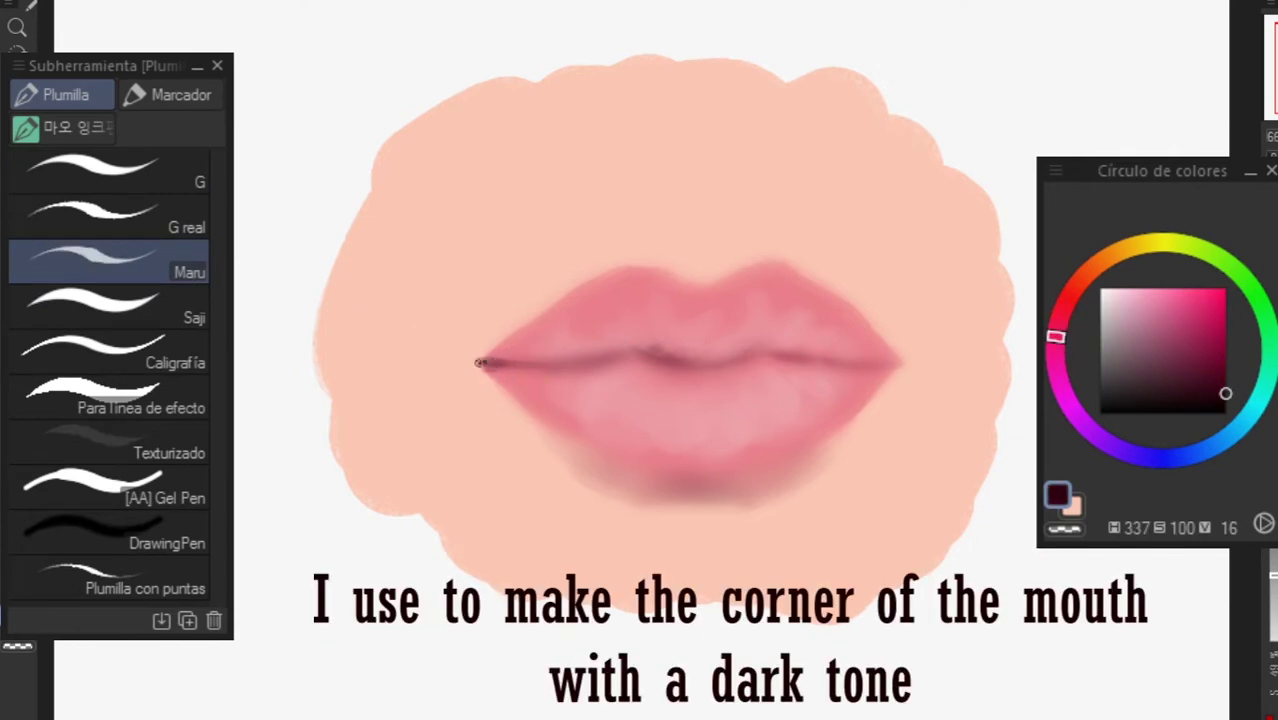
pyautogui.moveTo(682, 362); pyautogui.dragTo(740, 357)
pyautogui.keyDown('alt'); pyautogui.click(650, 353); pyautogui.keyUp('alt')
pyautogui.moveTo(640, 352); pyautogui.dragTo(588, 356)
pyautogui.keyDown('alt'); pyautogui.click(768, 347); pyautogui.keyUp('alt')
pyautogui.keyDown('alt'); pyautogui.click(762, 347); pyautogui.keyUp('alt')
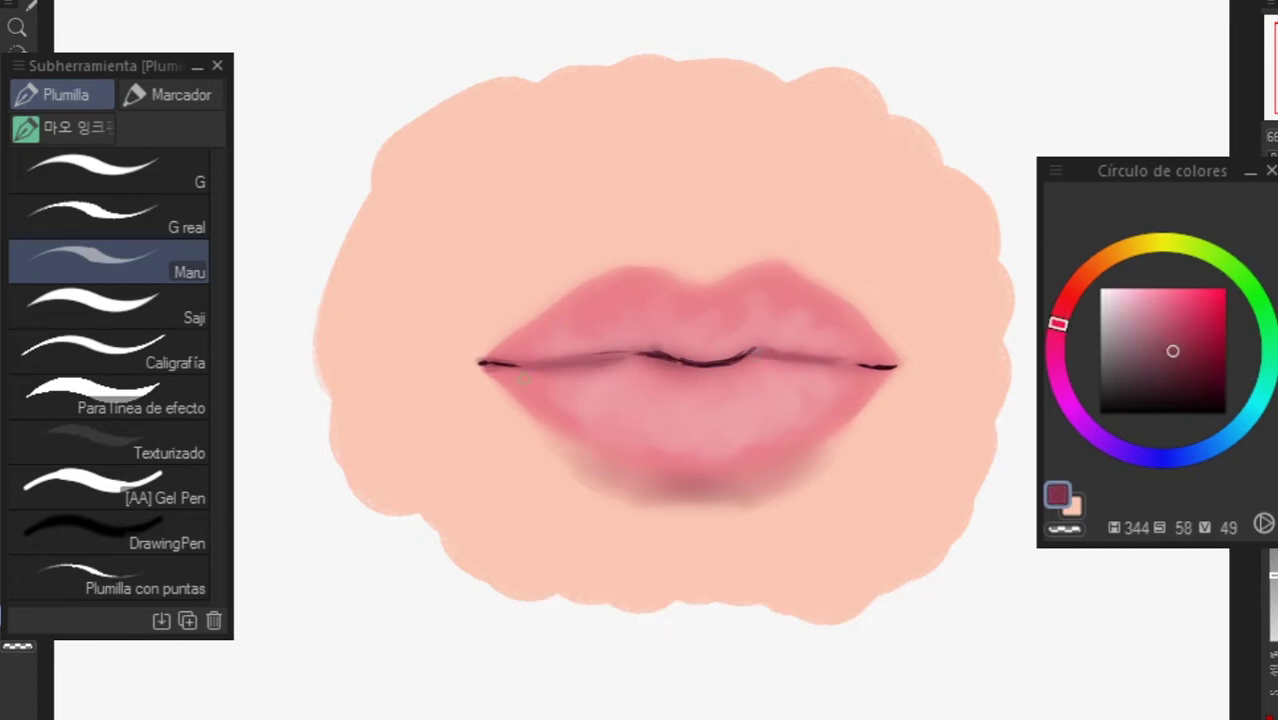
# - Add white highlights on the cupid's bow, lower lip and mouth corners, and soften the centre of the mouth line with Desenfocar
pyautogui.click(1261, 397)
pyautogui.click(1101, 289)
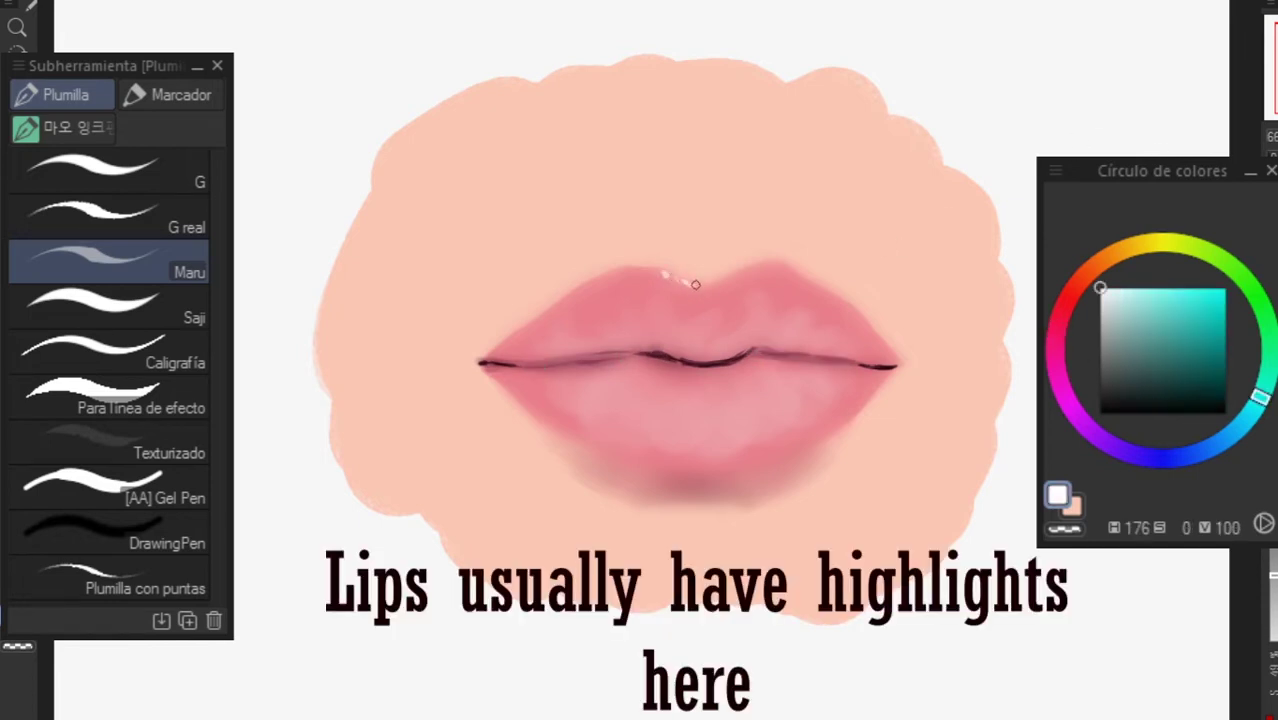
pyautogui.moveTo(695, 284); pyautogui.dragTo(712, 283)
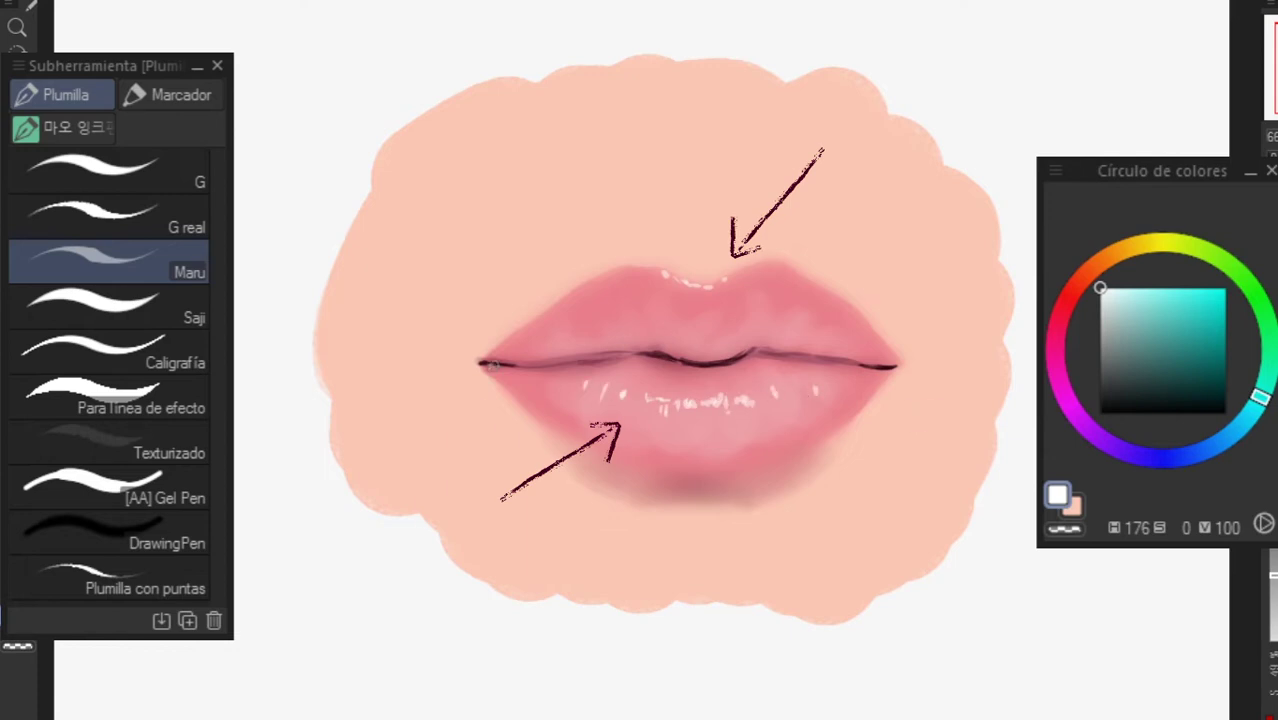
pyautogui.click(890, 371)
pyautogui.press('j')
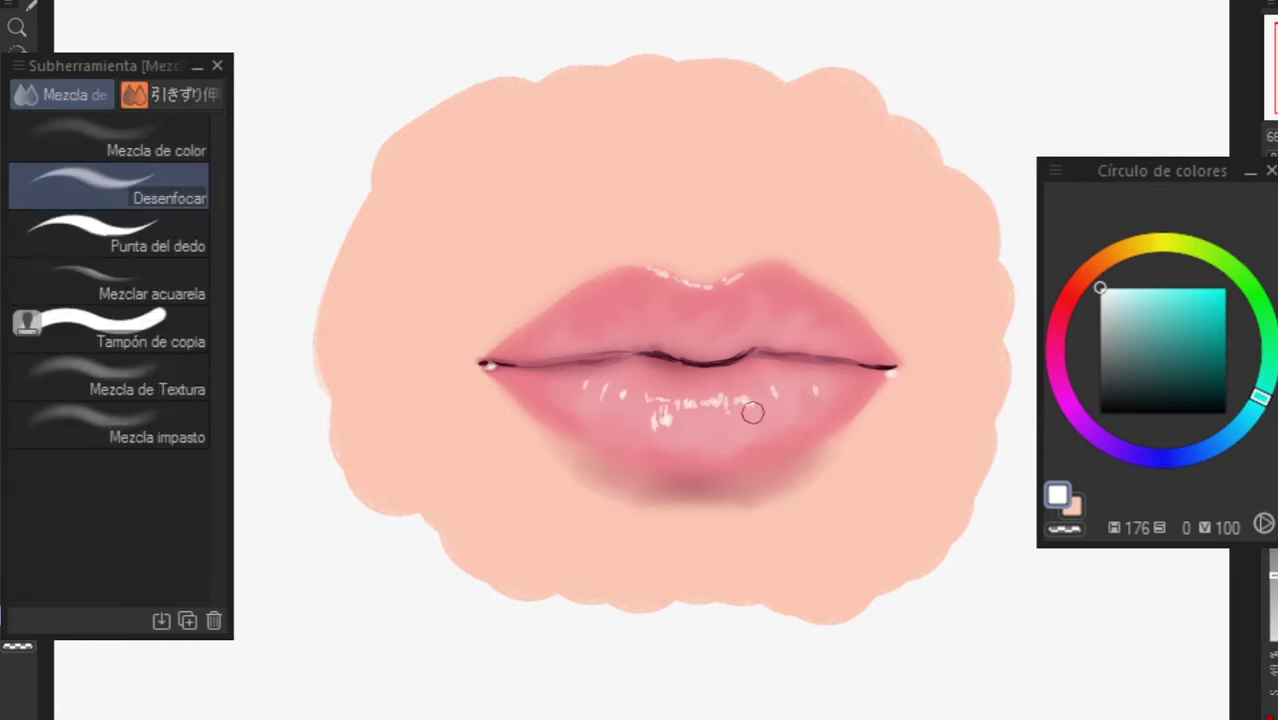
pyautogui.moveTo(636, 357); pyautogui.dragTo(747, 348)
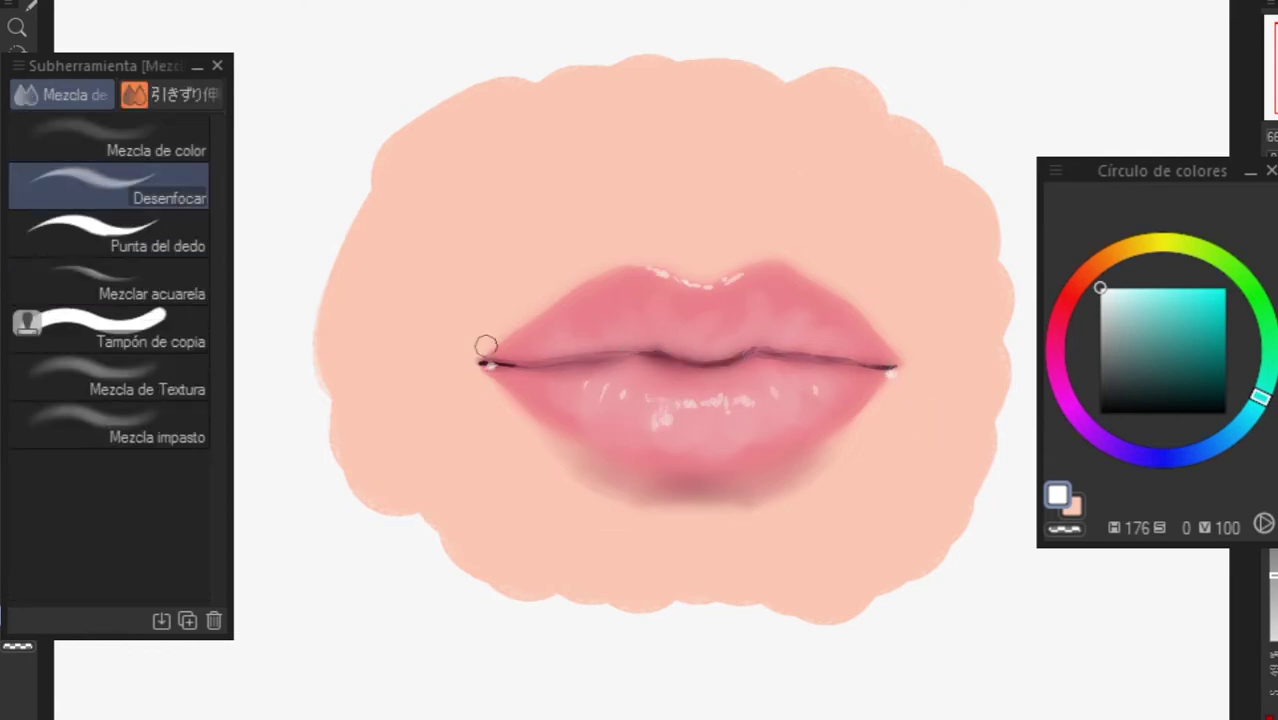
# - Airbrush cast shadows and fine creases along the mouth line with Más fuerte, using dark pink (H346 S66 V72) and sampled lip tones
pyautogui.press('b')
pyautogui.keyDown('alt'); pyautogui.click(543, 325); pyautogui.keyUp('alt')
pyautogui.click(1059, 321)
pyautogui.moveTo(1194, 311); pyautogui.dragTo(1183, 323)
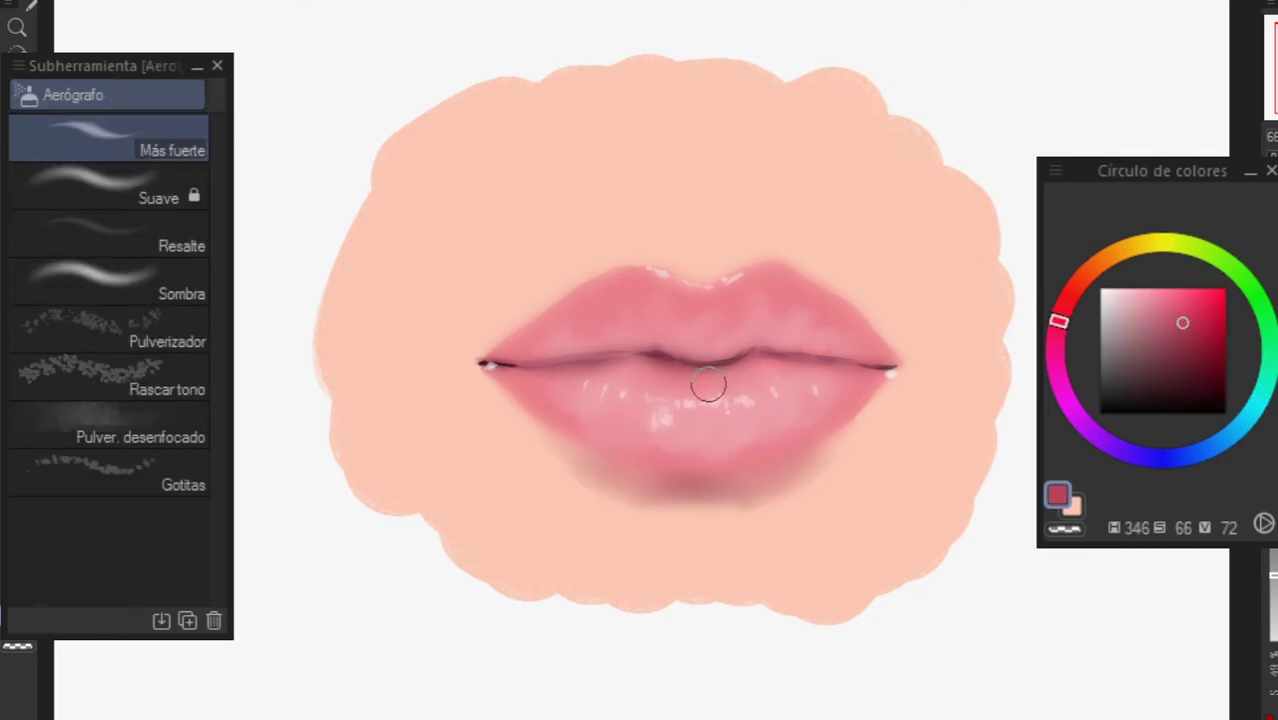
pyautogui.moveTo(760, 363)
pyautogui.mouseDown()
pyautogui.moveTo(579, 371)
pyautogui.moveTo(684, 348)
pyautogui.mouseUp()
pyautogui.keyDown('alt'); pyautogui.click(678, 354); pyautogui.keyUp('alt')
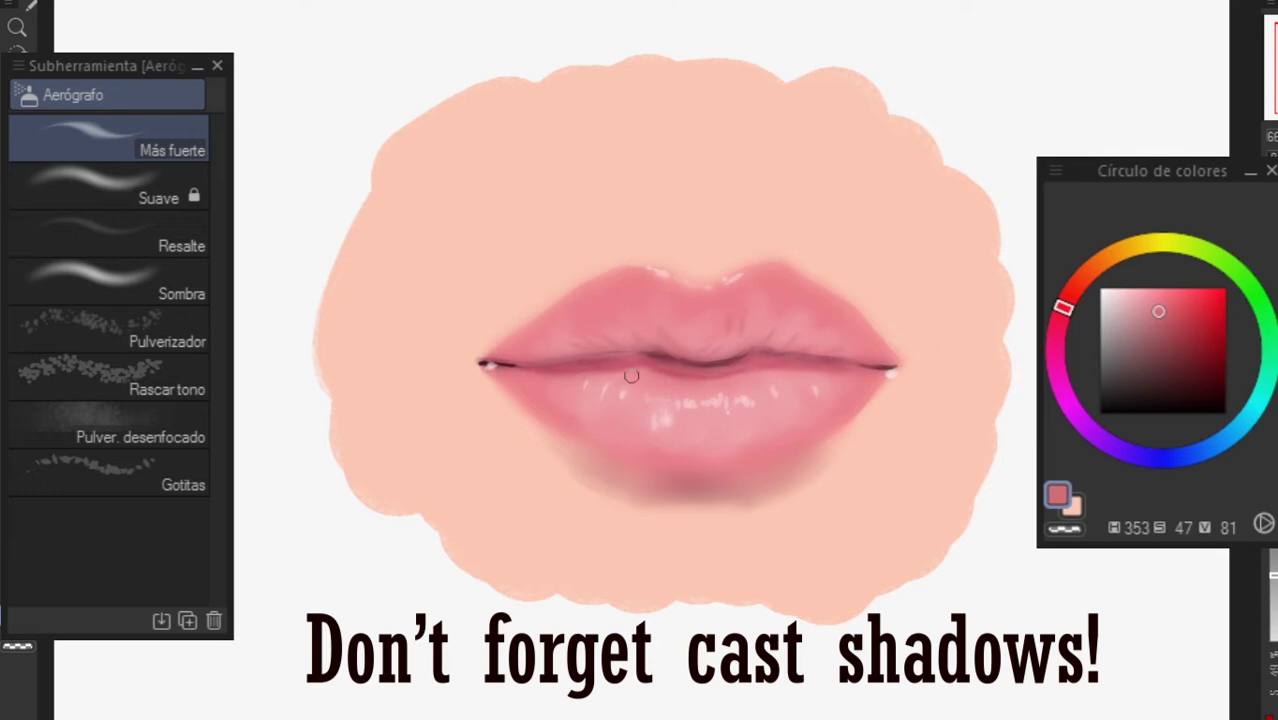
pyautogui.keyDown('alt'); pyautogui.click(796, 423); pyautogui.keyUp('alt')
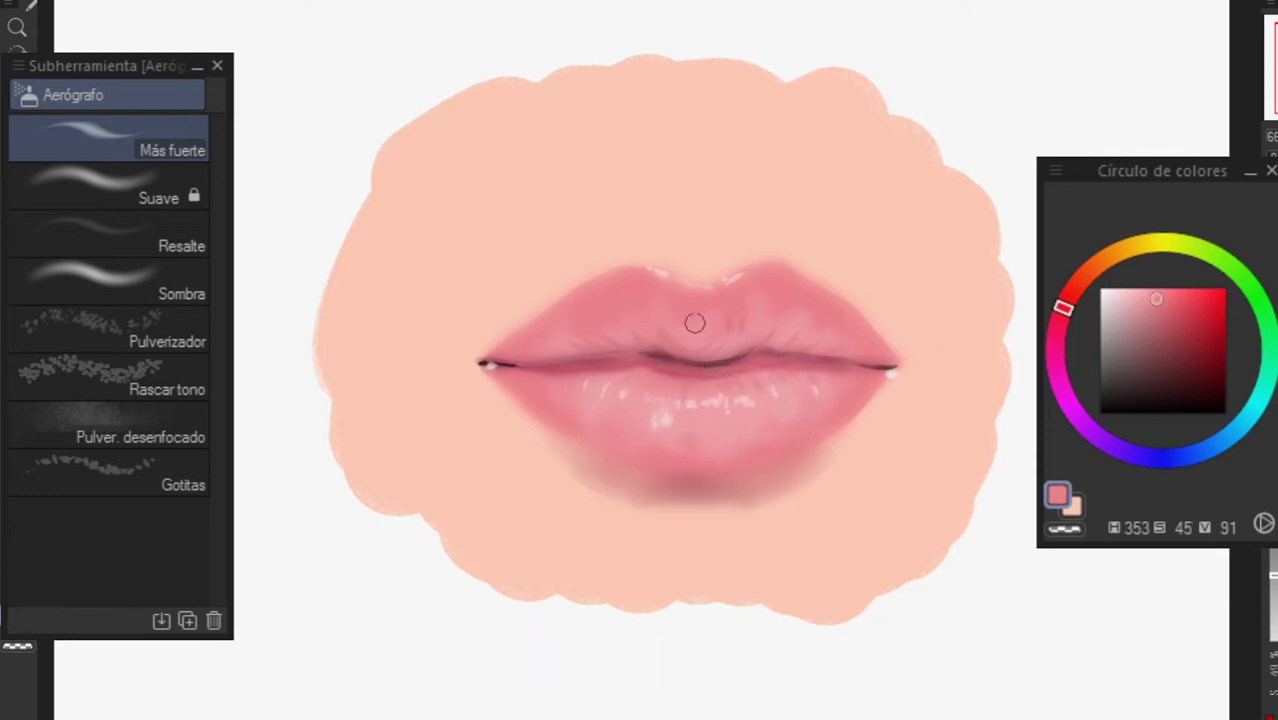
# - Clean up the mouth corners with the sampled skin tone and paint light pink reflected light along the lower lip's bottom edge
pyautogui.keyDown('alt'); pyautogui.click(612, 252); pyautogui.keyUp('alt')
pyautogui.press('b')
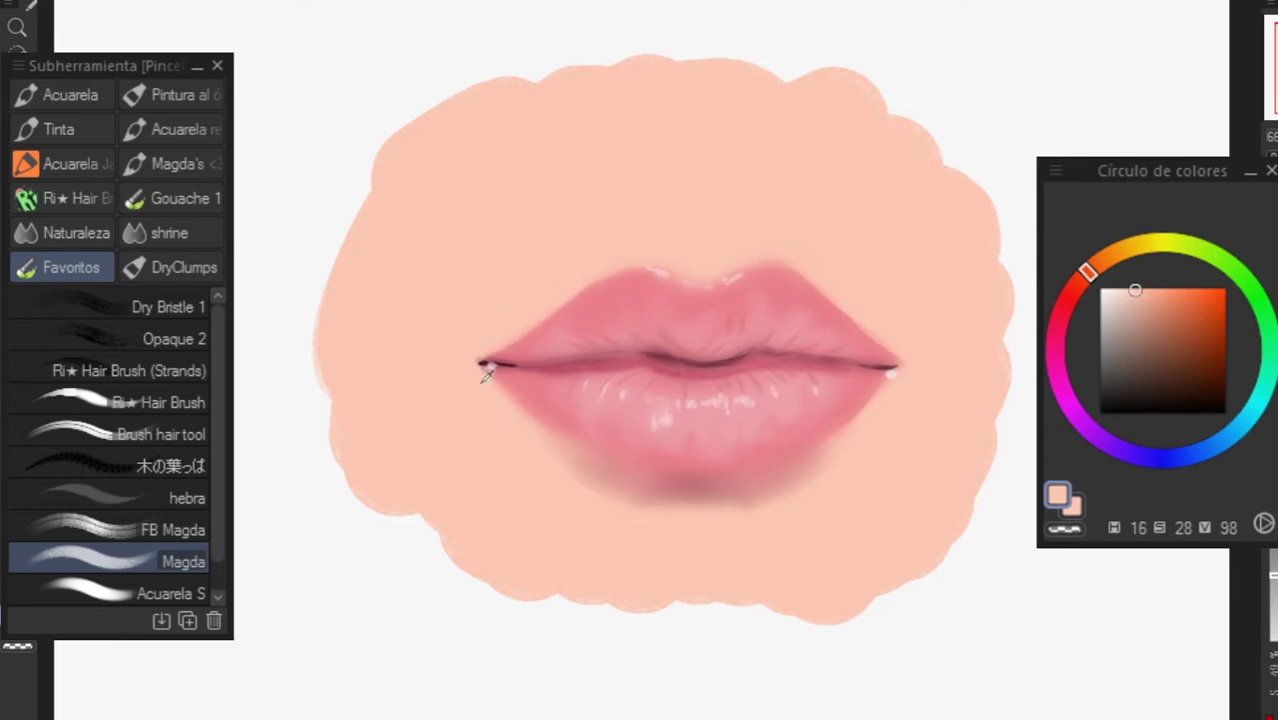
pyautogui.moveTo(472, 364); pyautogui.dragTo(484, 404)
pyautogui.keyDown('alt'); pyautogui.click(541, 408); pyautogui.keyUp('alt')
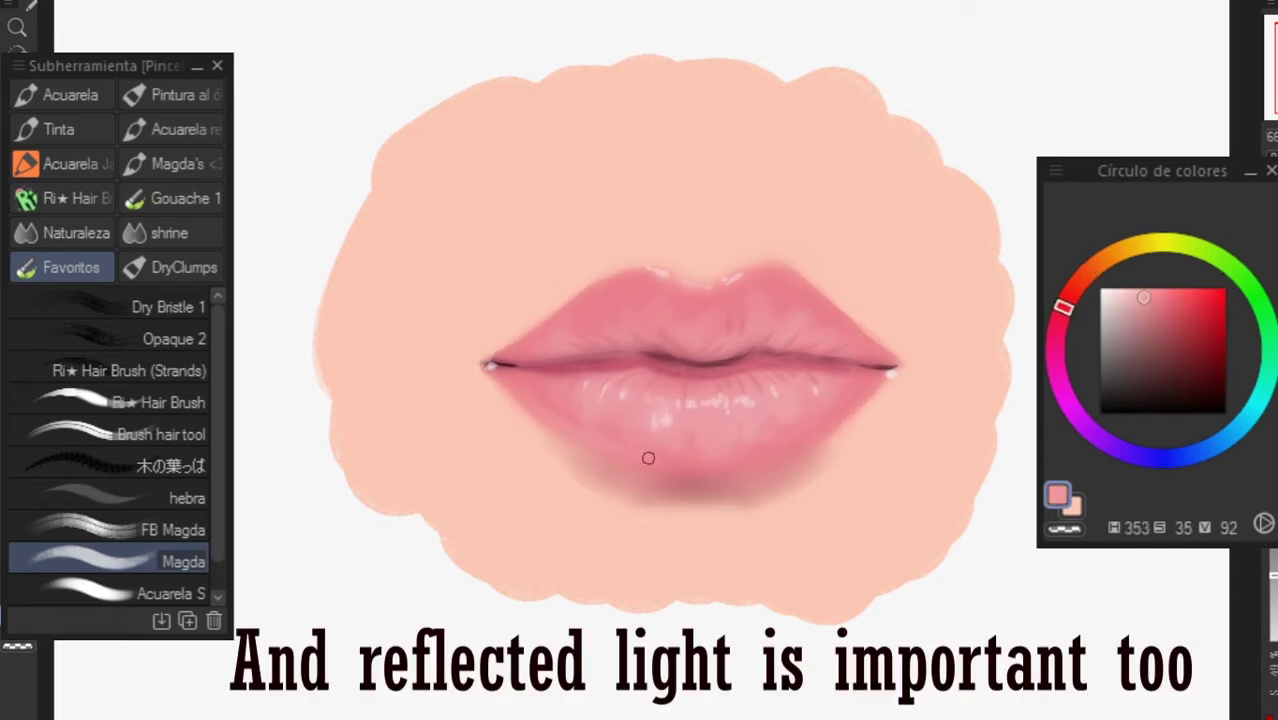
pyautogui.keyDown('alt'); pyautogui.click(836, 414); pyautogui.keyUp('alt')
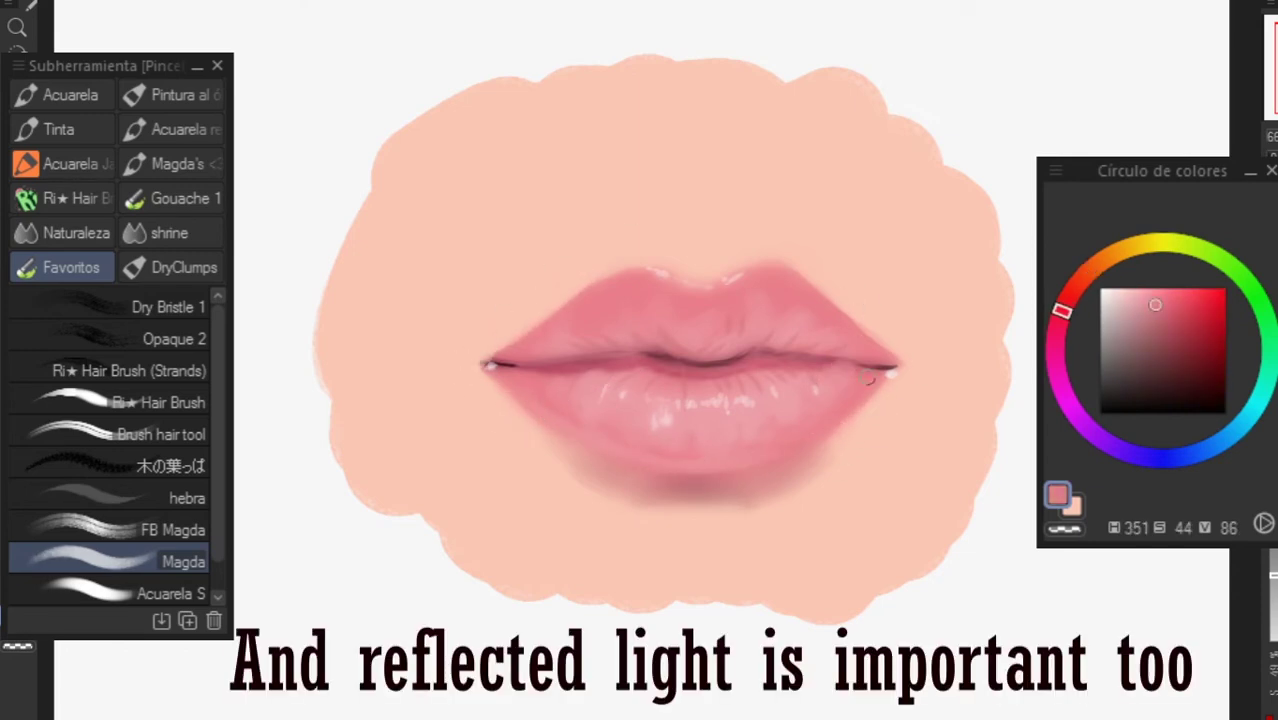
pyautogui.press('j')
# - Paint a dark plum-pink (H343 S57 V63) shadow curve under the lower lip with the Magda brush
pyautogui.keyDown('alt'); pyautogui.click(775, 498); pyautogui.keyUp('alt')
pyautogui.click(1059, 324)
pyautogui.click(1171, 334)
pyautogui.press('b')
pyautogui.moveTo(688, 490)
pyautogui.mouseDown()
pyautogui.moveTo(772, 478)
pyautogui.moveTo(676, 485)
pyautogui.moveTo(599, 469)
pyautogui.mouseUp()
pyautogui.moveTo(715, 493); pyautogui.dragTo(804, 463)
pyautogui.moveTo(642, 489); pyautogui.dragTo(707, 492)
pyautogui.moveTo(583, 457); pyautogui.dragTo(627, 476)
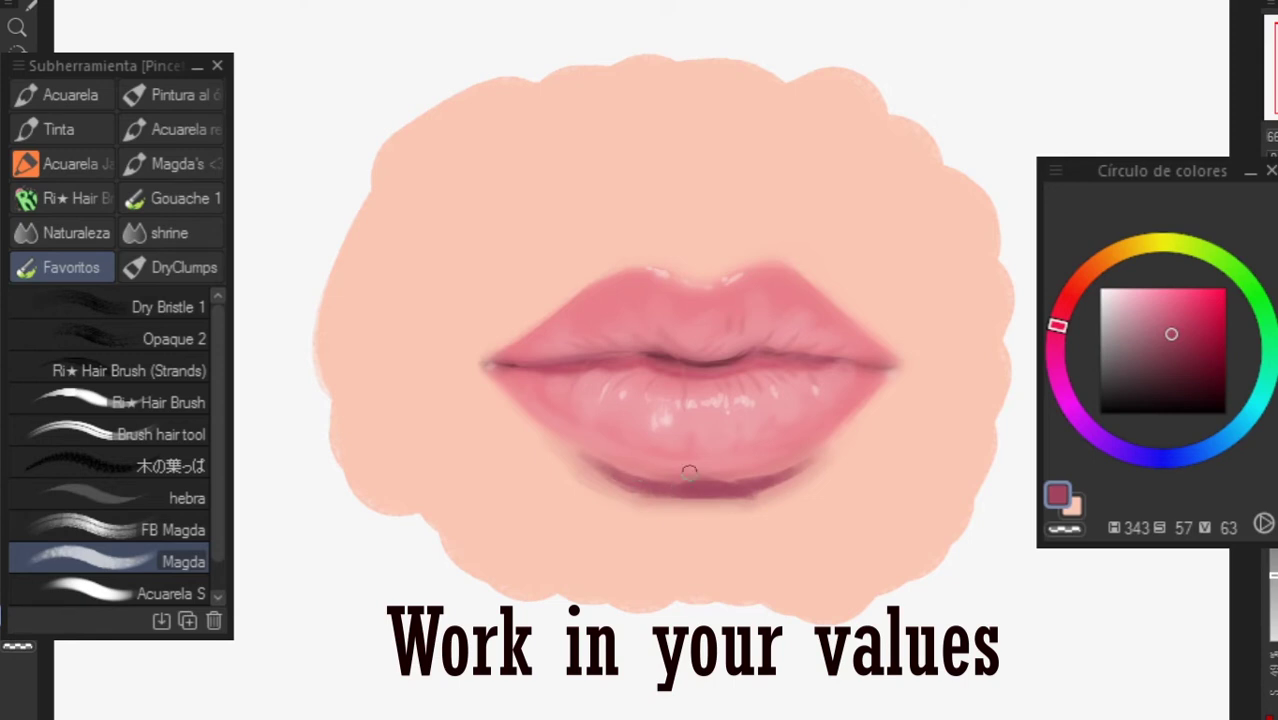
pyautogui.moveTo(768, 484); pyautogui.dragTo(828, 446)
# - Darken the upper lip's edge with deep pink (H350 S52 V84) and sample a darker tone (H352 S57 V76) for the mouth corners
pyautogui.keyDown('alt'); pyautogui.click(543, 337); pyautogui.keyUp('alt')
pyautogui.click(1061, 314)
pyautogui.click(1166, 307)
pyautogui.moveTo(514, 350); pyautogui.dragTo(612, 280)
pyautogui.moveTo(582, 341); pyautogui.dragTo(622, 345)
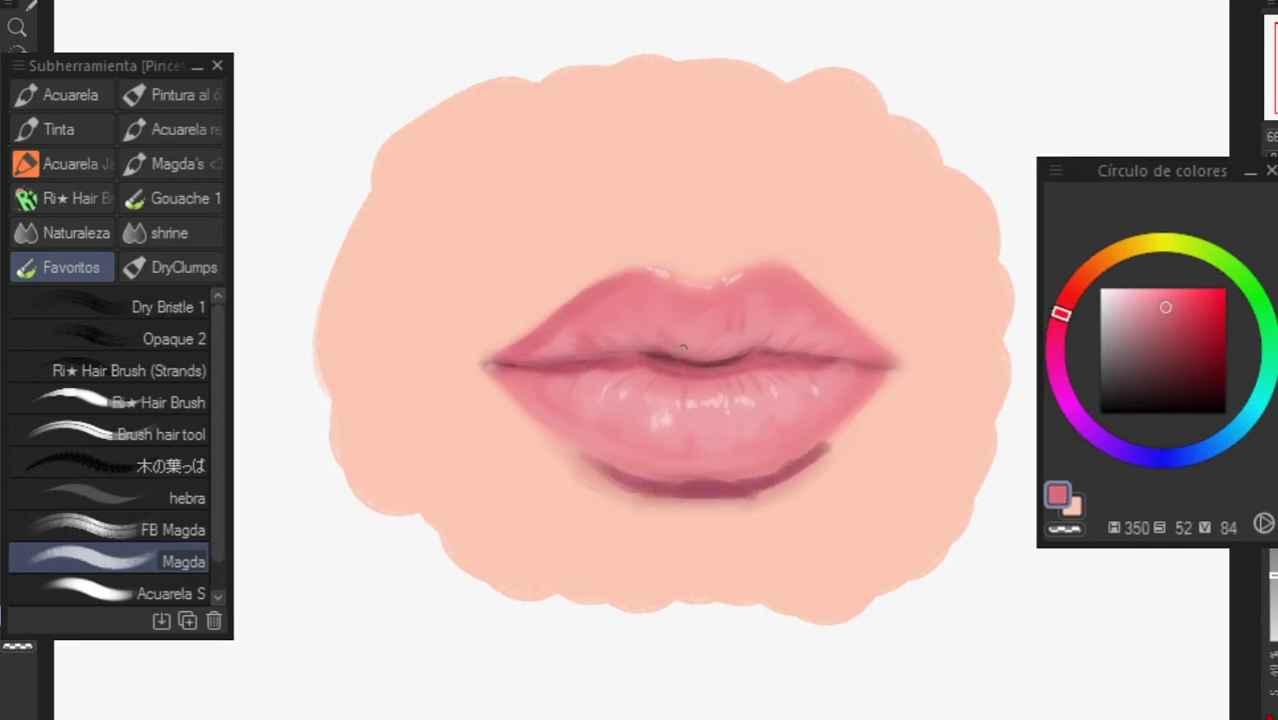
pyautogui.keyDown('alt'); pyautogui.click(886, 362); pyautogui.keyUp('alt')
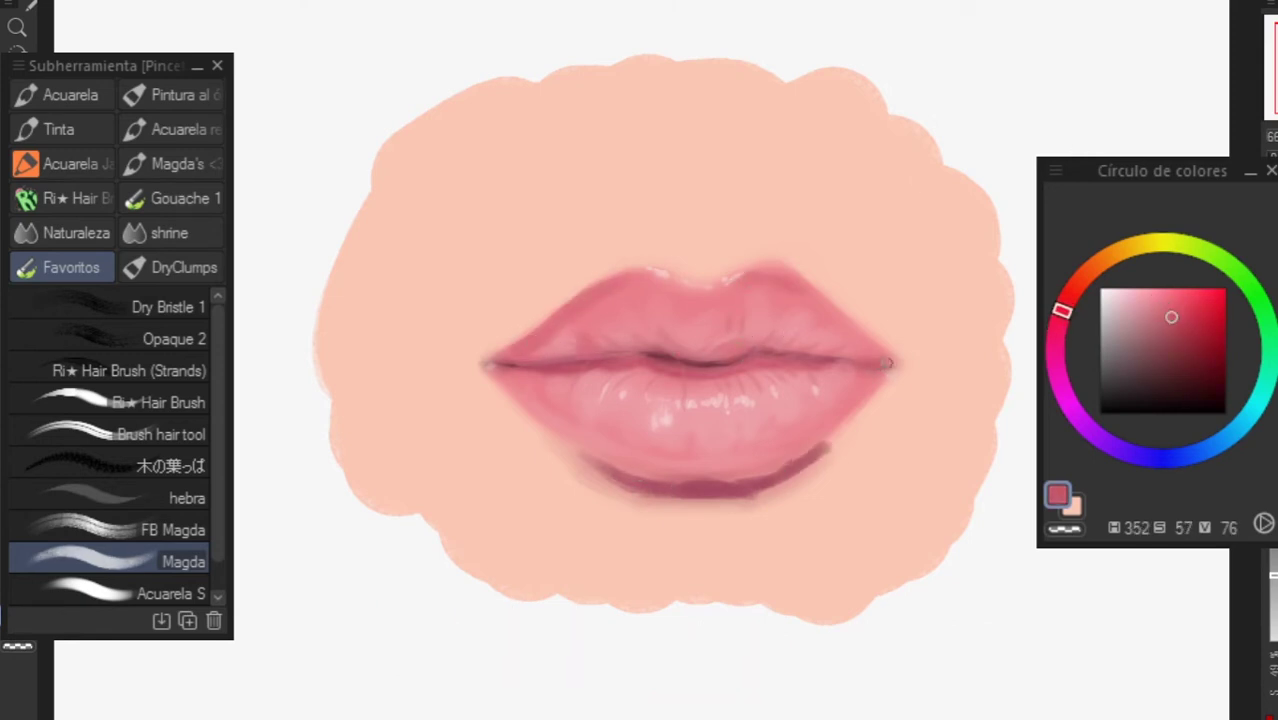
# - Refine the lip surface and outer lip edges using sampled lip and skin tones
pyautogui.keyDown('alt'); pyautogui.click(679, 433); pyautogui.keyUp('alt')
pyautogui.keyDown('alt'); pyautogui.click(514, 422); pyautogui.keyUp('alt')
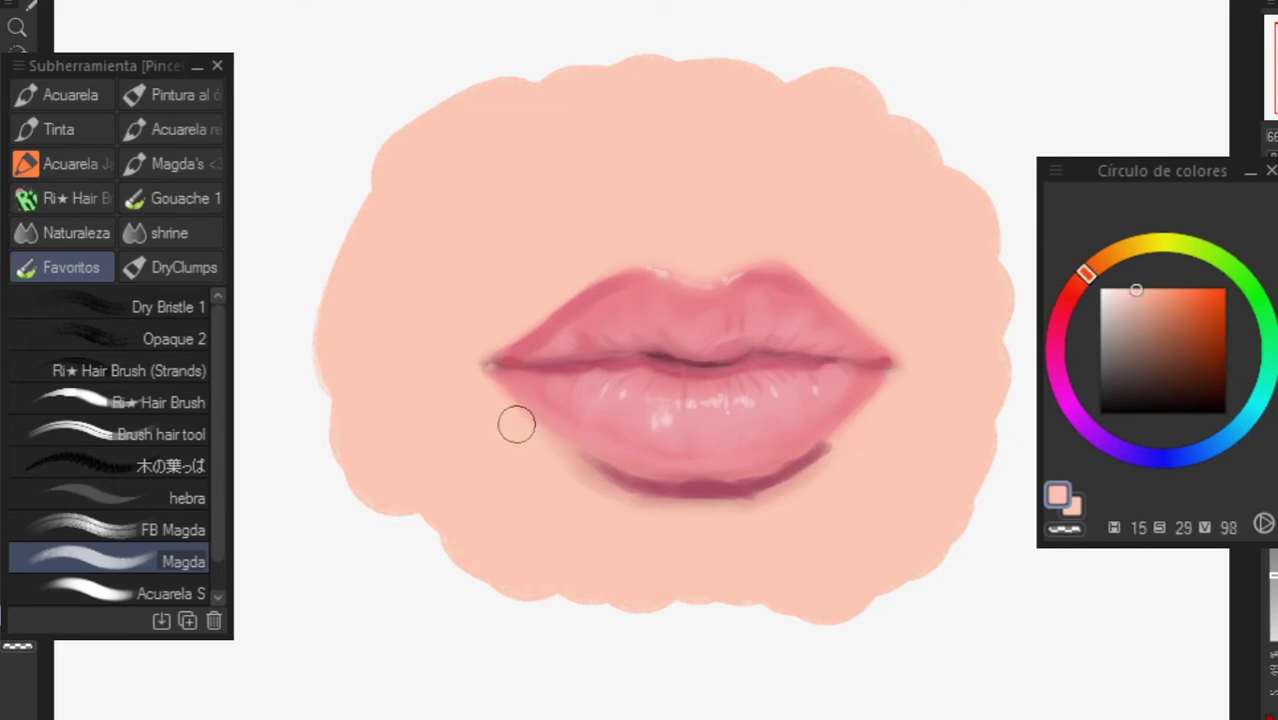
pyautogui.keyDown('alt'); pyautogui.click(836, 274); pyautogui.keyUp('alt')
pyautogui.moveTo(766, 254); pyautogui.dragTo(829, 284)
# - Paint small dark pink (H347 S57 V73) creases near both ends of the upper lip, flipping the canvas horizontally
pyautogui.keyDown('alt'); pyautogui.click(559, 343); pyautogui.keyUp('alt')
pyautogui.keyDown('alt'); pyautogui.click(568, 332); pyautogui.keyUp('alt')
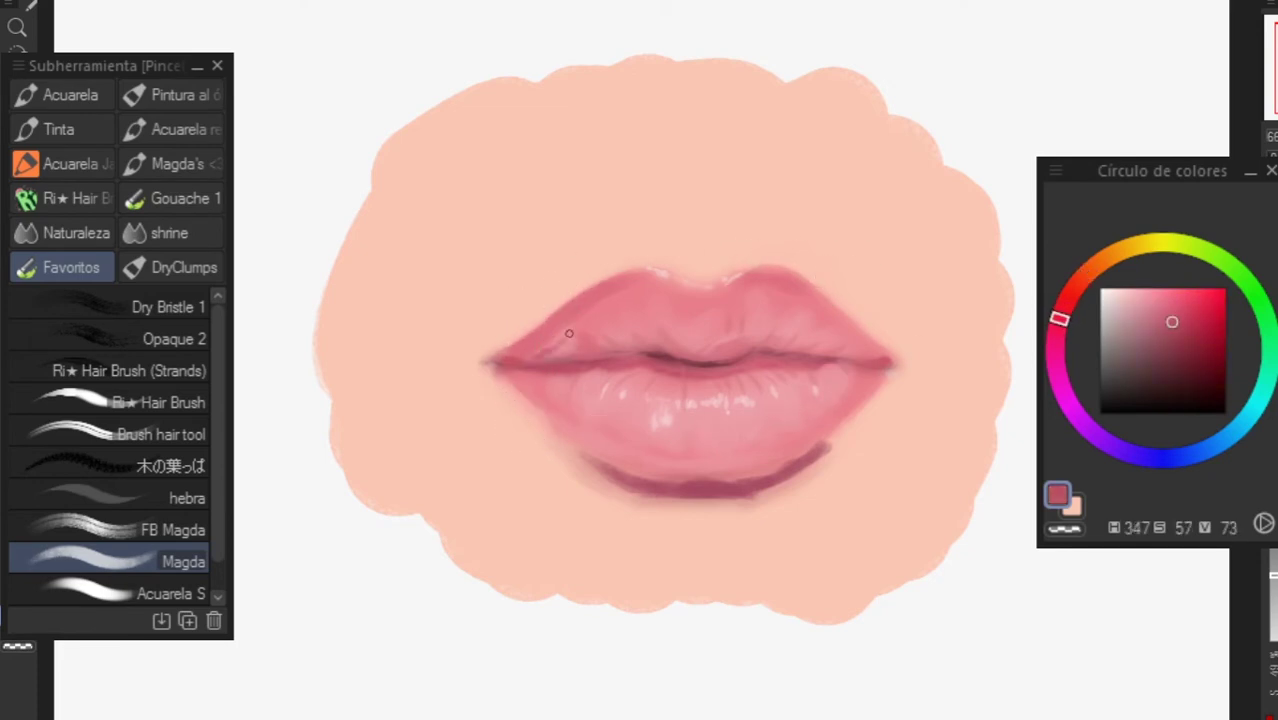
pyautogui.press('h')
pyautogui.moveTo(780, 359); pyautogui.dragTo(862, 368)
# - Select the upper lip area, adjust it with a transformation, deselect it, and soften the lower lip with Desenfocar
pyautogui.press('m')
pyautogui.moveTo(779, 262)
pyautogui.mouseDown()
pyautogui.moveTo(888, 440)
pyautogui.moveTo(779, 265)
pyautogui.moveTo(779, 276)
pyautogui.mouseUp()
pyautogui.hotkey('ctrl', 't')
pyautogui.press('Return')
pyautogui.hotkey('ctrl', 'd')
pyautogui.press('j')
pyautogui.moveTo(744, 388); pyautogui.dragTo(756, 382)
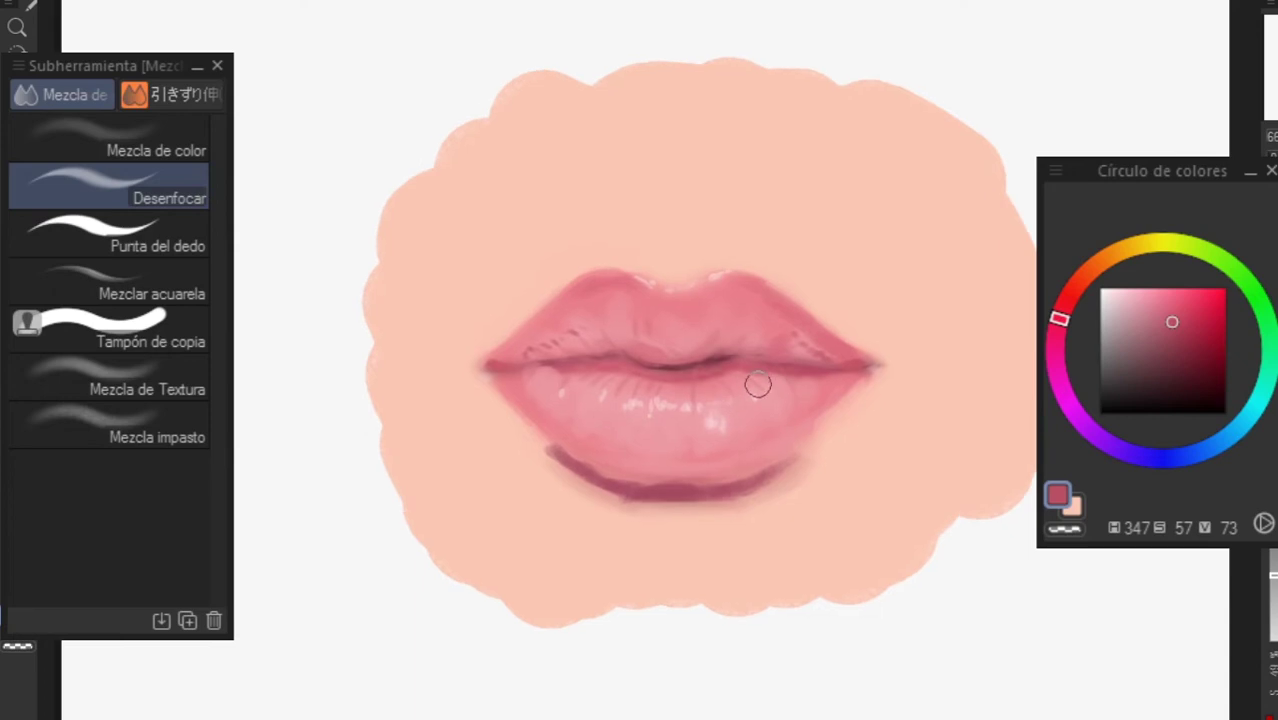
# - Extend the skin patch around the side and bottom of the mouth with the sampled skin tone (H16 S28 V98)
pyautogui.press('b')
pyautogui.keyDown('alt'); pyautogui.click(511, 254); pyautogui.keyUp('alt')
pyautogui.moveTo(434, 186)
pyautogui.mouseDown()
pyautogui.moveTo(374, 408)
pyautogui.moveTo(783, 592)
pyautogui.mouseUp()
# - Airbrush soft pale peach (H16 S15 V100) light on the skin above the upper lip and beside the lower lip with Suave
pyautogui.press('b')
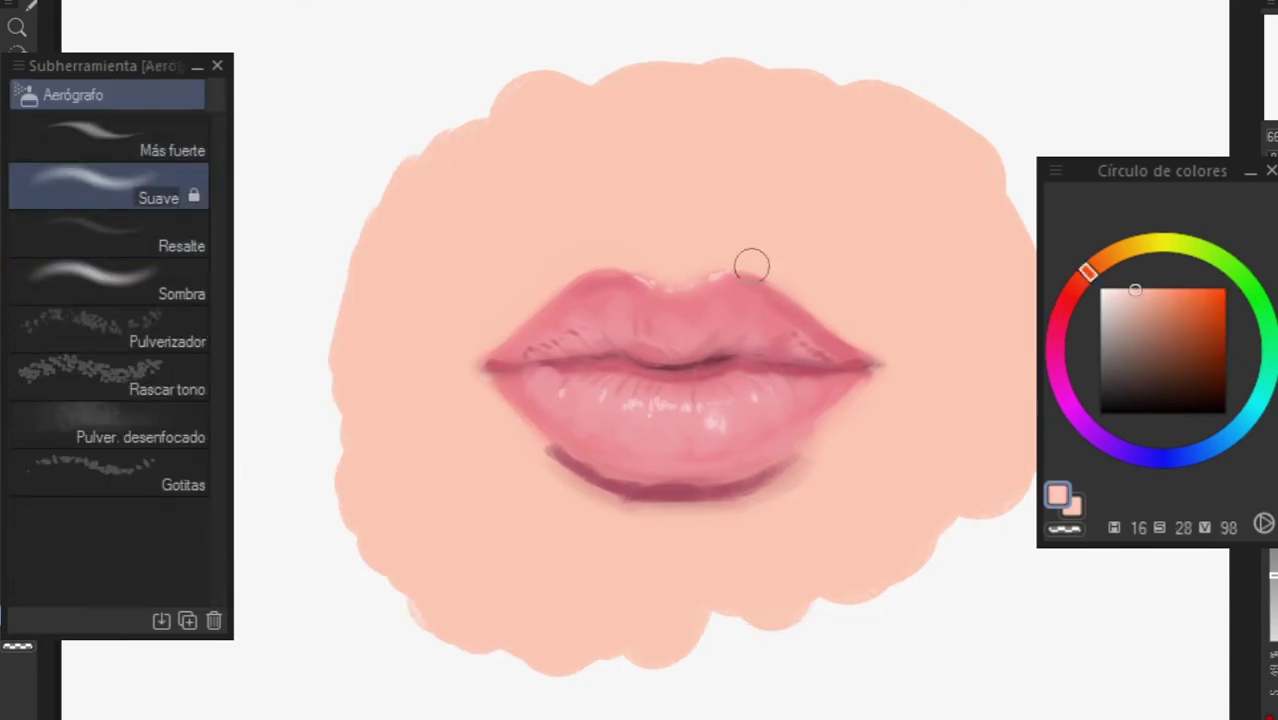
pyautogui.click(1119, 287)
pyautogui.press(']')
pyautogui.press(']')
pyautogui.press(']')
pyautogui.moveTo(508, 300)
pyautogui.mouseDown()
pyautogui.moveTo(593, 250)
pyautogui.moveTo(568, 250)
pyautogui.mouseUp()
pyautogui.hotkey('ctrl', 'z')
pyautogui.press('[')
pyautogui.press('[')
pyautogui.moveTo(683, 230); pyautogui.dragTo(802, 262)
pyautogui.moveTo(494, 416); pyautogui.dragTo(519, 439)
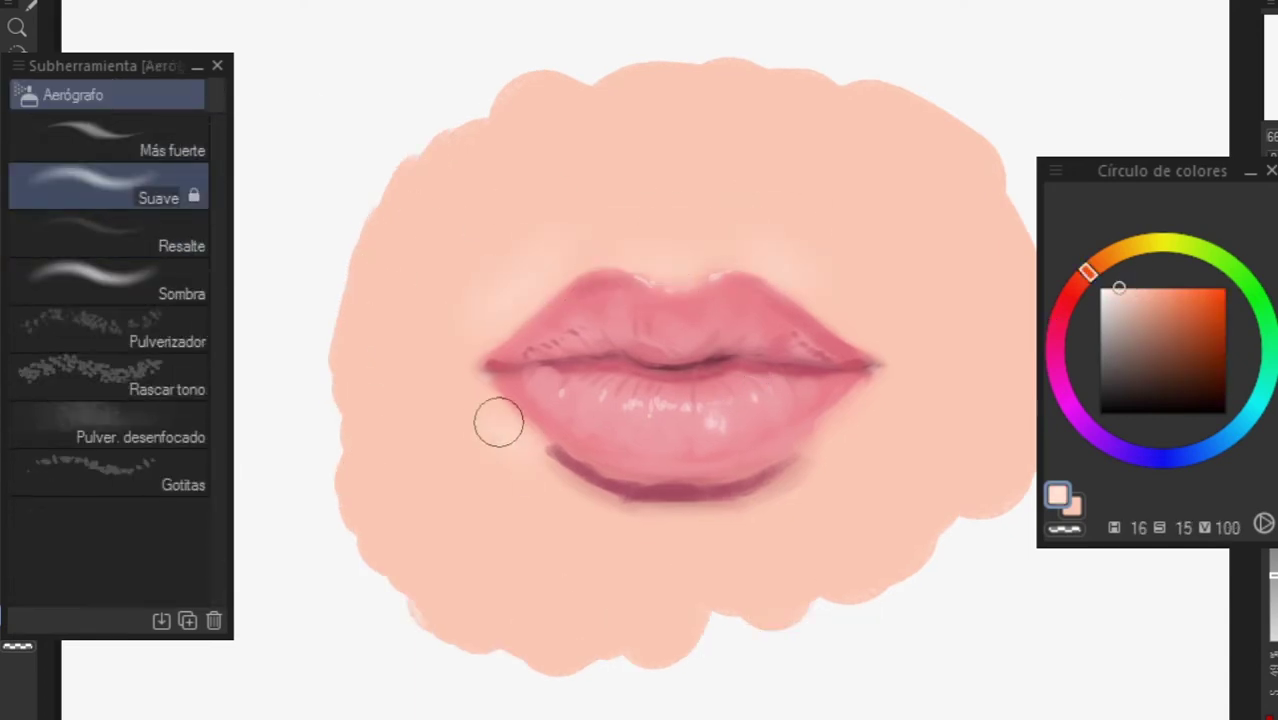
pyautogui.moveTo(859, 410); pyautogui.dragTo(832, 432)
# - Airbrush pale peach light on the chin and a smaller reflected light along the lower lip's bottom edge
pyautogui.moveTo(645, 542); pyautogui.dragTo(718, 545)
pyautogui.press('[')
pyautogui.press('[')
pyautogui.press('[')
pyautogui.moveTo(636, 469); pyautogui.dragTo(715, 468)
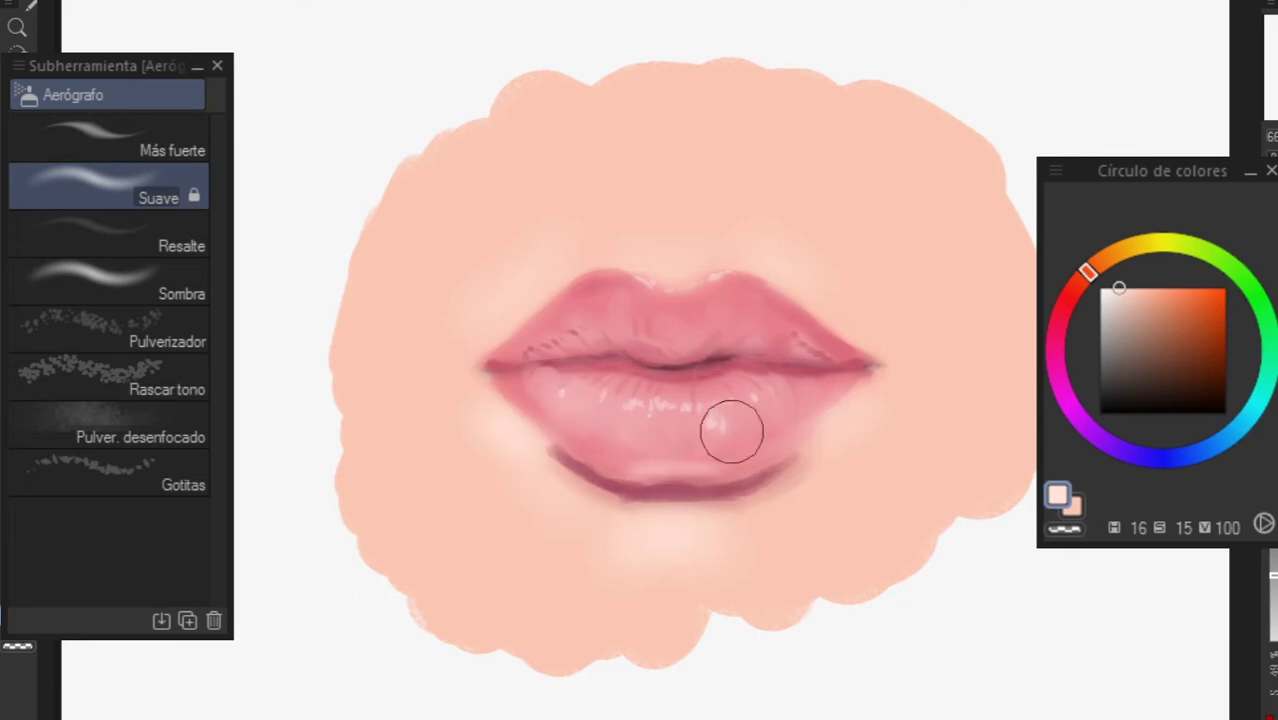
# - Paint small light accents just below both mouth corners with a sampled pale tone
pyautogui.keyDown('alt'); pyautogui.click(716, 425); pyautogui.keyUp('alt')
pyautogui.keyDown('alt'); pyautogui.click(487, 392); pyautogui.keyUp('alt')
pyautogui.moveTo(492, 373); pyautogui.dragTo(495, 382)
pyautogui.moveTo(874, 369); pyautogui.dragTo(866, 374)
# - Strengthen the highlights on the cupid's bow, lower lip and mouth corners in pure white with the Maru pen
pyautogui.click(1255, 406)
pyautogui.hotkey('ctrl', '+')
pyautogui.press('p')
pyautogui.click(1101, 288)
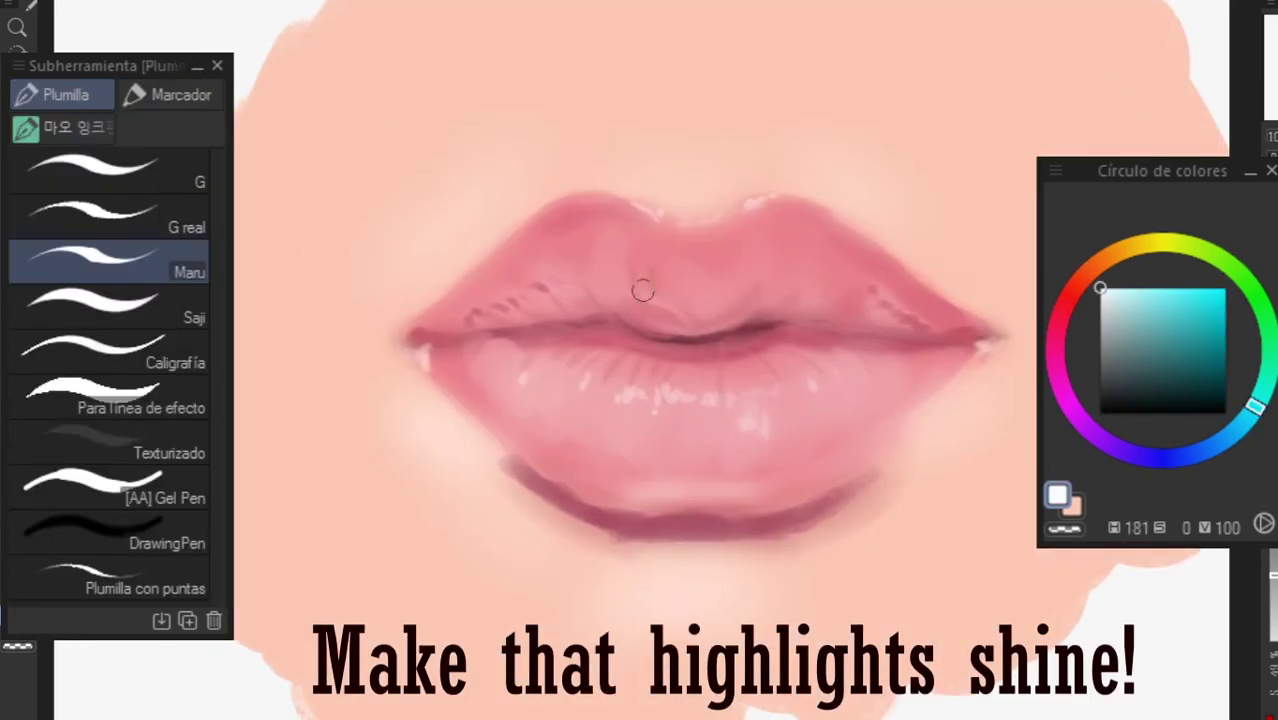
pyautogui.scroll(2, 636, 295)
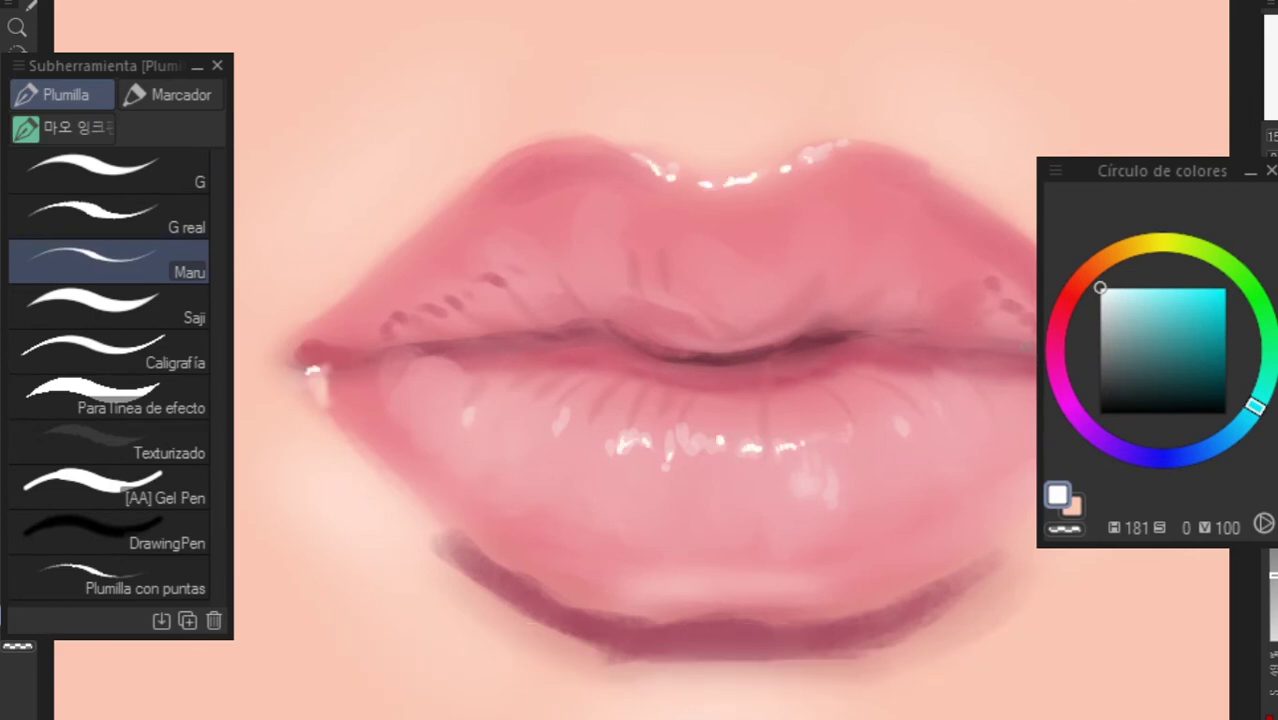
# - Darken the centre of the mouth line and both corners with the Maru pen in near-black maroon (H347 S77 V18)
pyautogui.keyDown('alt'); pyautogui.click(718, 360); pyautogui.keyUp('alt')
pyautogui.click(1197, 390)
pyautogui.press(']')
pyautogui.moveTo(702, 357); pyautogui.dragTo(806, 343)
pyautogui.scroll(-1, 565, 345)
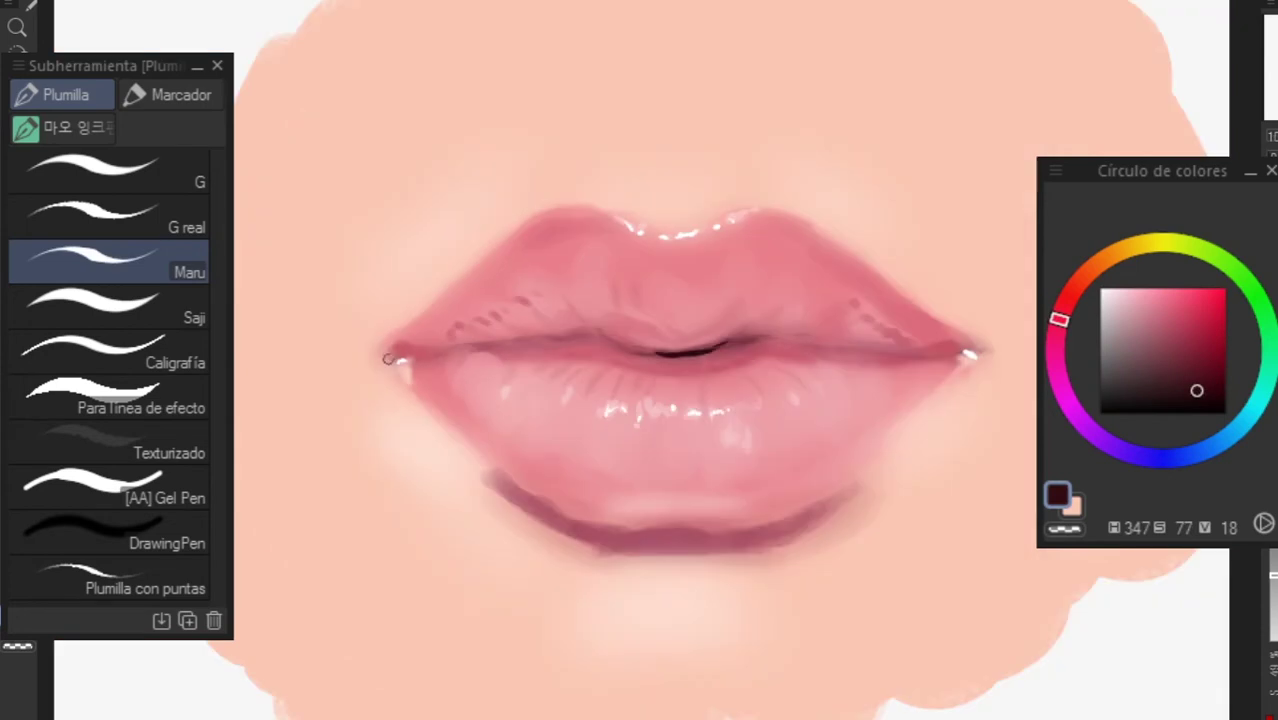
pyautogui.scroll(-2, 773, 355)
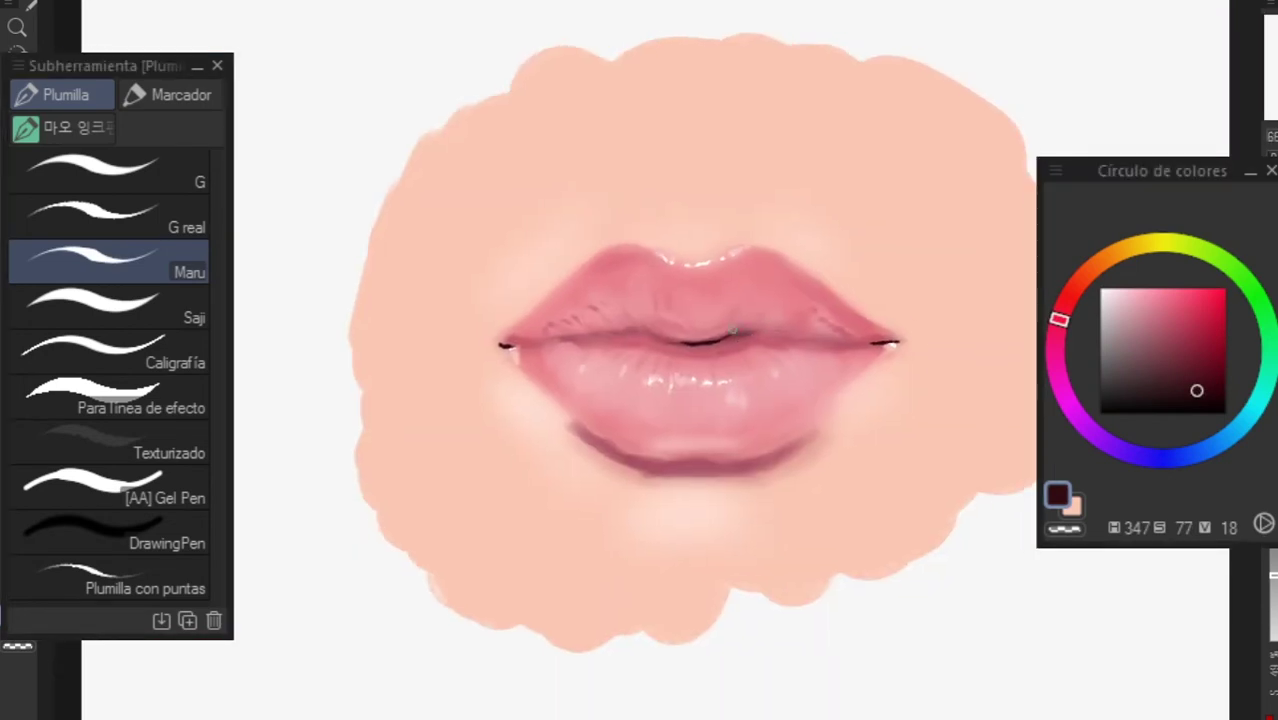
# - Refine the upper lip's contour and the surrounding skin edges with the Magda brush, using sampled lip and skin tones
pyautogui.press('b')
pyautogui.keyDown('alt'); pyautogui.click(550, 323); pyautogui.keyUp('alt')
pyautogui.press('[')
pyautogui.moveTo(506, 318); pyautogui.dragTo(606, 251)
pyautogui.keyDown('alt'); pyautogui.click(860, 328); pyautogui.keyUp('alt')
pyautogui.keyDown('alt'); pyautogui.click(483, 333); pyautogui.keyUp('alt')
pyautogui.keyDown('alt'); pyautogui.click(720, 521); pyautogui.keyUp('alt')
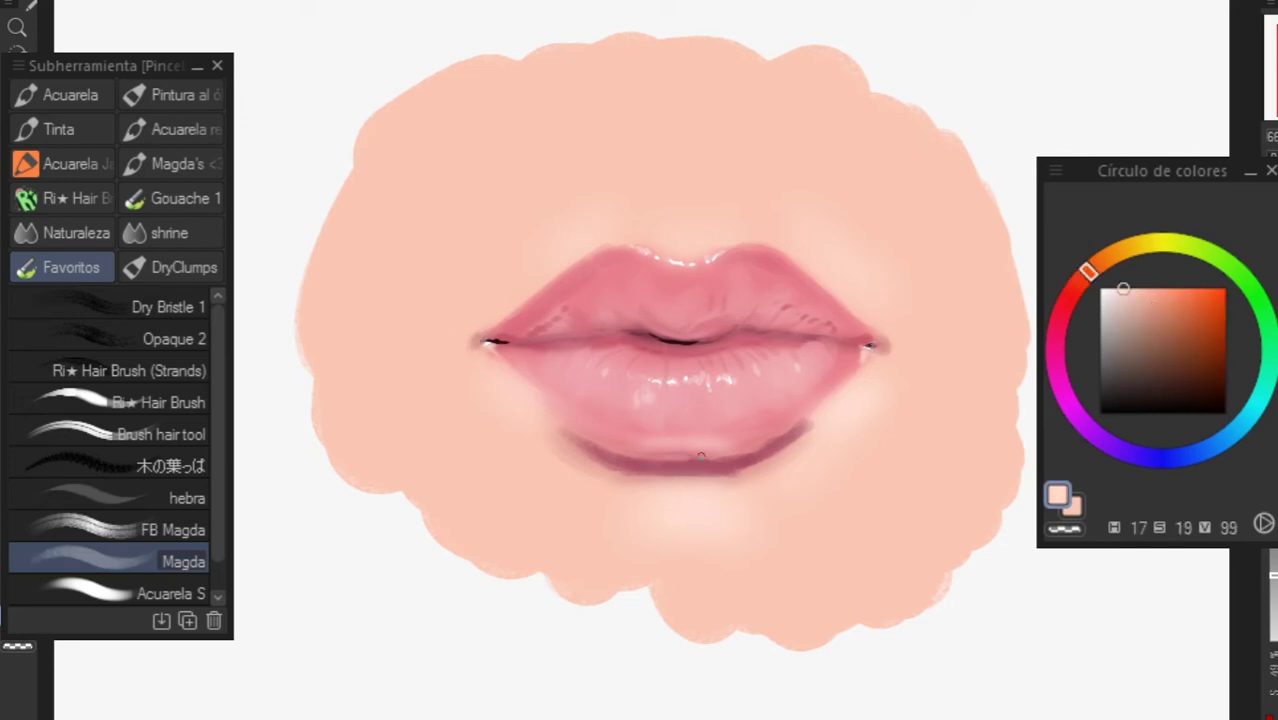
# - Deepen the shading along the mouth line with sampled dark reds, using the Magda brush and the Suave airbrush
pyautogui.keyDown('alt'); pyautogui.click(690, 342); pyautogui.keyUp('alt')
pyautogui.keyDown('alt'); pyautogui.click(670, 346); pyautogui.keyUp('alt')
pyautogui.press('b')
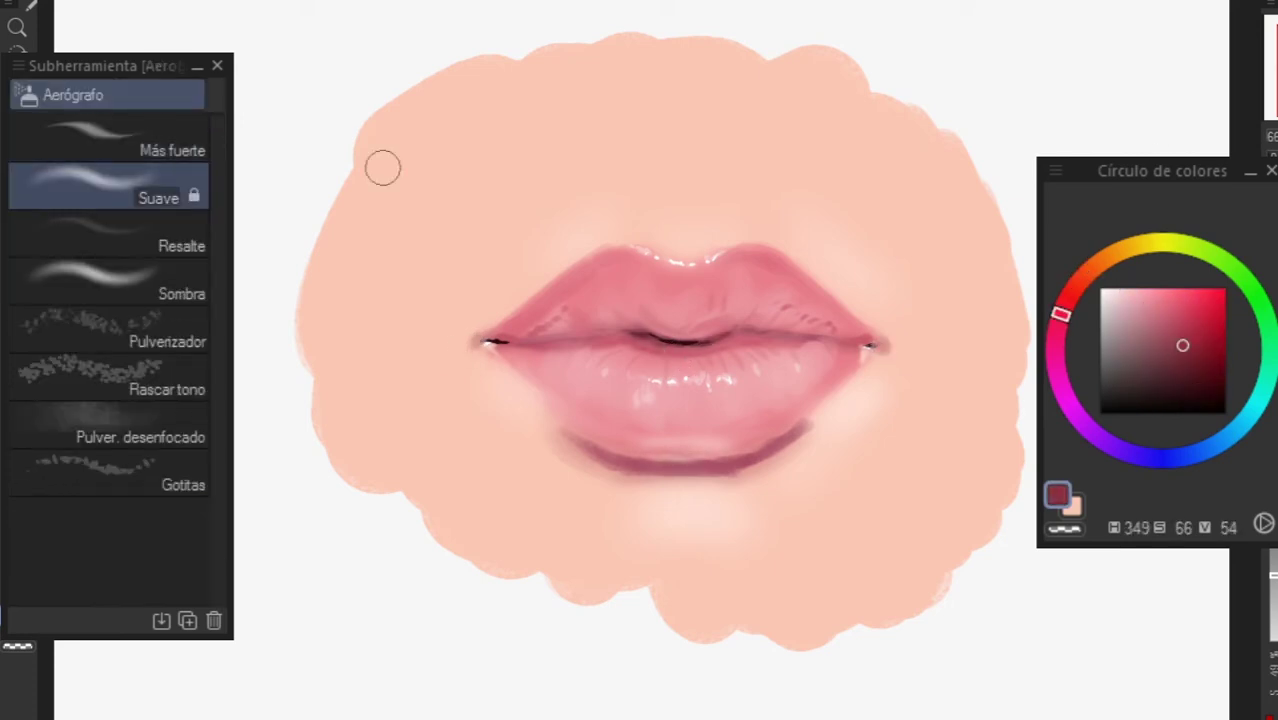
pyautogui.keyDown('alt'); pyautogui.click(622, 336); pyautogui.keyUp('alt')
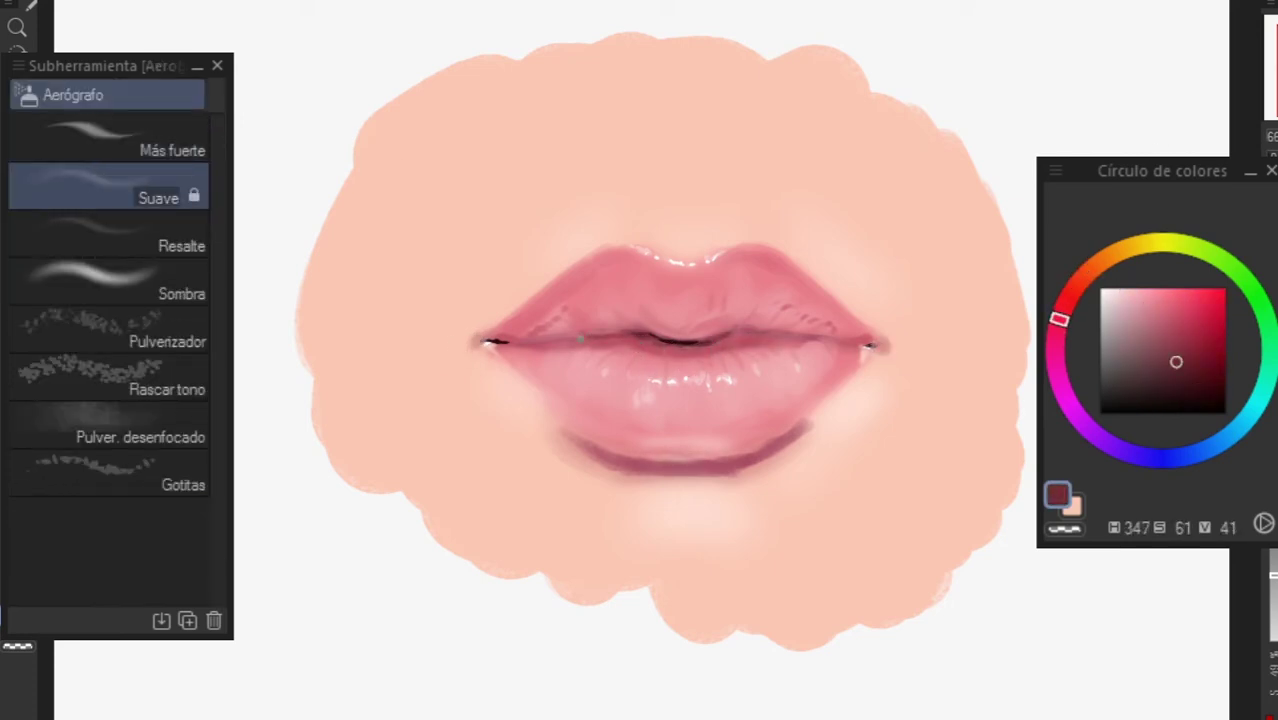
pyautogui.keyDown('alt'); pyautogui.click(804, 348); pyautogui.keyUp('alt')
# - Soften the upper lip's creases and rework the mouth line near both corners with sampled pinks, using the Magda brush
pyautogui.press('b')
pyautogui.keyDown('alt'); pyautogui.click(797, 327); pyautogui.keyUp('alt')
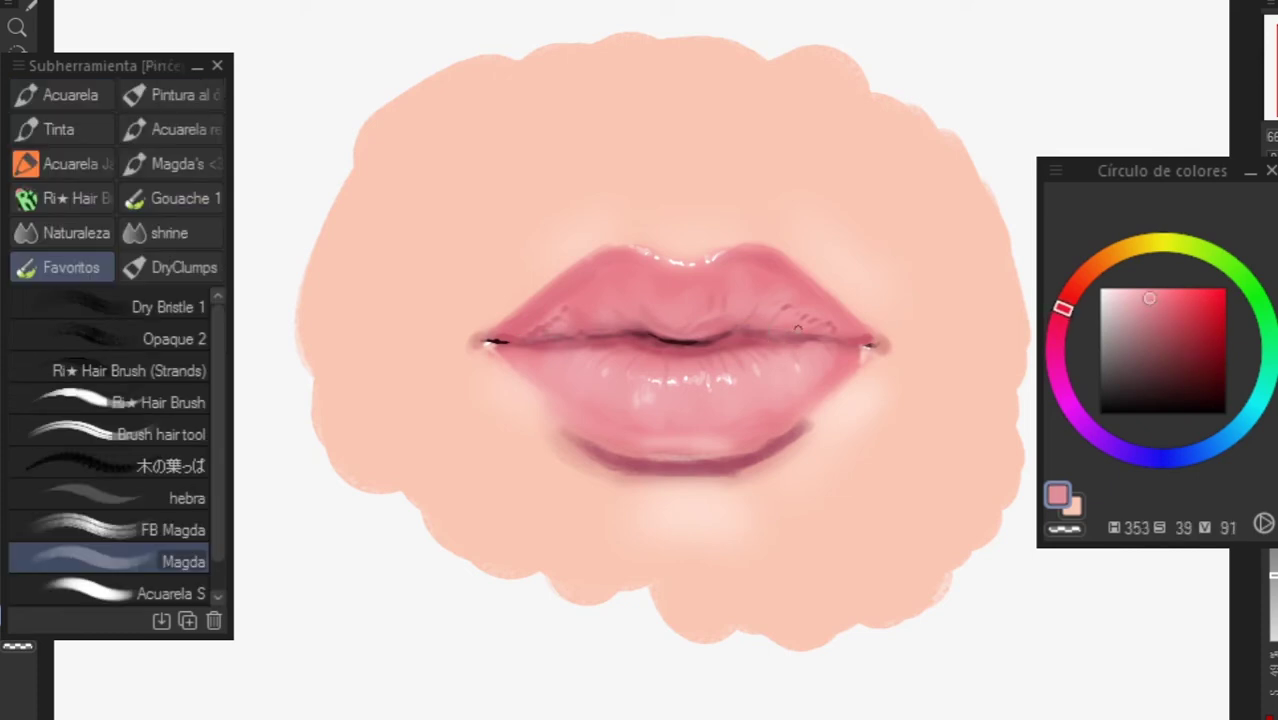
pyautogui.keyDown('alt'); pyautogui.click(586, 329); pyautogui.keyUp('alt')
pyautogui.keyDown('alt'); pyautogui.click(550, 336); pyautogui.keyUp('alt')
pyautogui.keyDown('alt'); pyautogui.click(598, 366); pyautogui.keyUp('alt')
pyautogui.moveTo(546, 334)
pyautogui.mouseDown()
pyautogui.moveTo(524, 341)
pyautogui.moveTo(611, 343)
pyautogui.mouseUp()
pyautogui.keyDown('alt'); pyautogui.click(777, 362); pyautogui.keyUp('alt')
pyautogui.moveTo(784, 346); pyautogui.dragTo(808, 341)
# - Blend the upper lip's creases and its sides with sampled pinks, using the Magda brush
pyautogui.keyDown('alt'); pyautogui.click(661, 308); pyautogui.keyUp('alt')
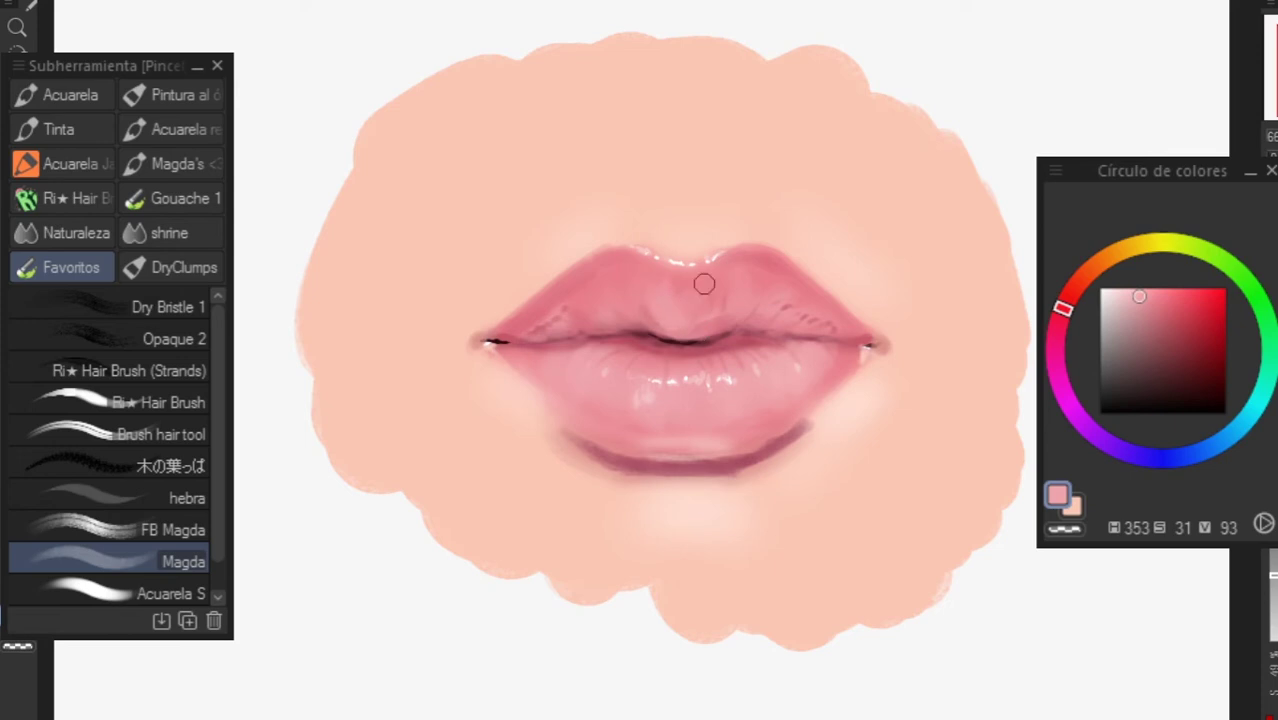
pyautogui.keyDown('alt'); pyautogui.click(616, 253); pyautogui.keyUp('alt')
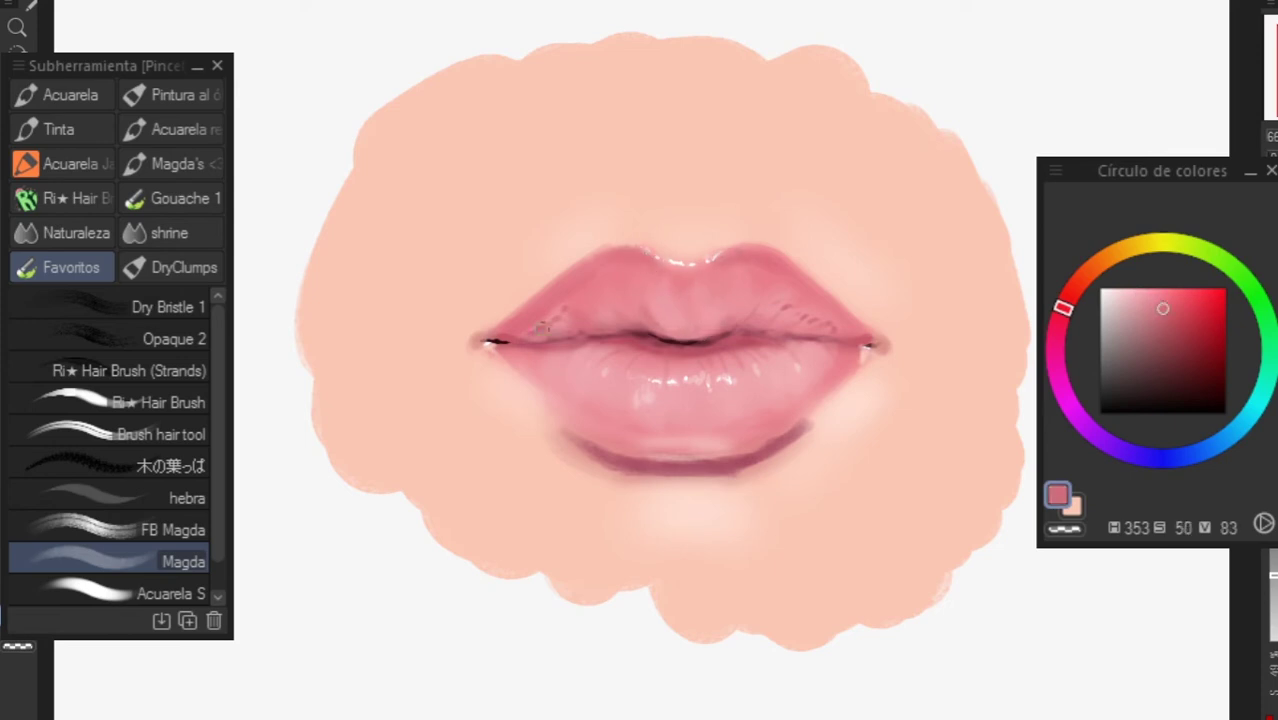
pyautogui.keyDown('alt'); pyautogui.click(512, 301); pyautogui.keyUp('alt')
# - Shade the philtrum above the upper lip in H8 S38 V90, blend it with sampled skin tone, and blur the mouth corners
pyautogui.keyDown('alt'); pyautogui.click(627, 245); pyautogui.keyUp('alt')
pyautogui.moveTo(661, 203); pyautogui.dragTo(685, 239)
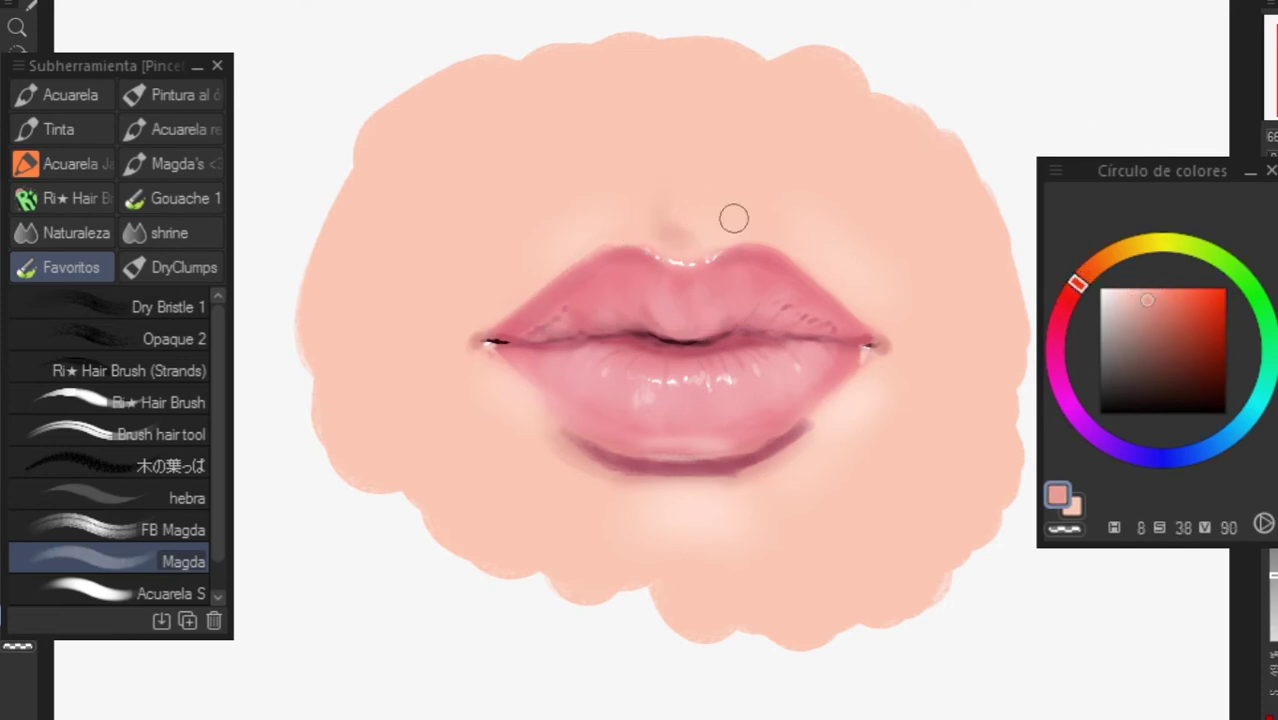
pyautogui.keyDown('alt'); pyautogui.click(680, 208); pyautogui.keyUp('alt')
pyautogui.press('j')
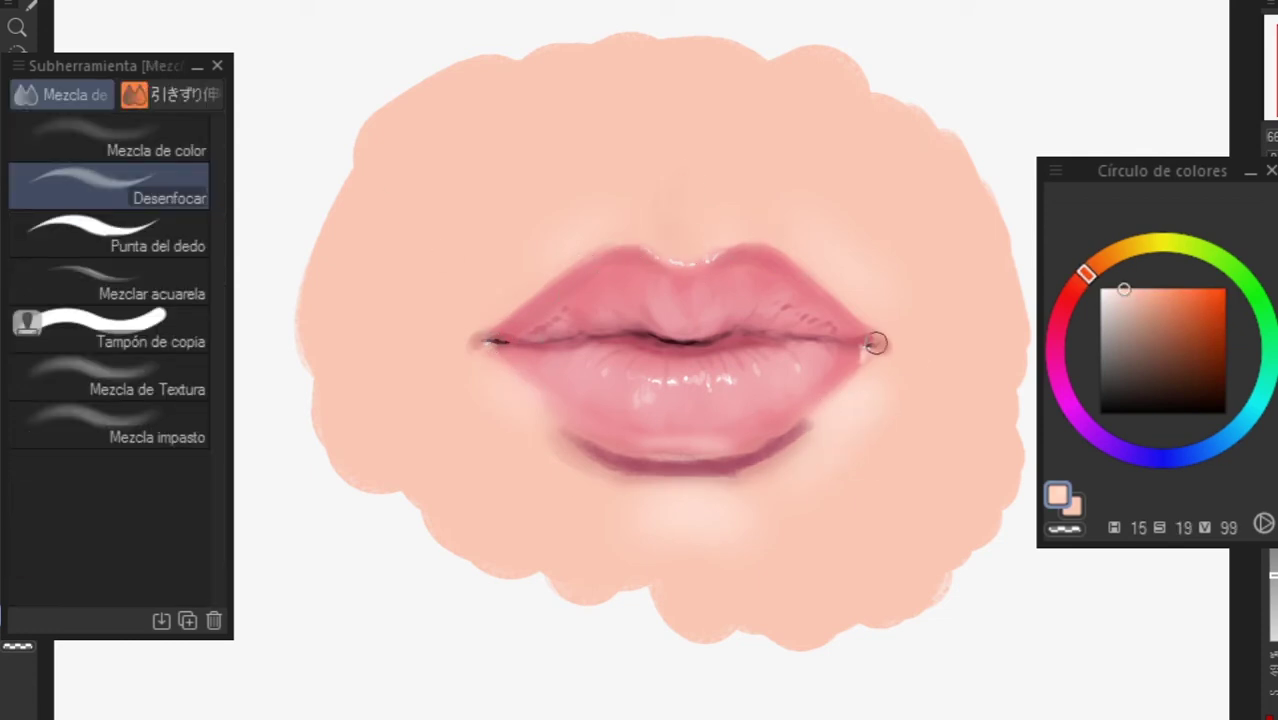
# - Rework the lower lip's bottom edge with a sampled pink (H353 S41 V91) and soften the shadow beneath it
pyautogui.press('b')
pyautogui.keyDown('alt'); pyautogui.click(627, 422); pyautogui.keyUp('alt')
pyautogui.keyDown('alt'); pyautogui.click(671, 439); pyautogui.keyUp('alt')
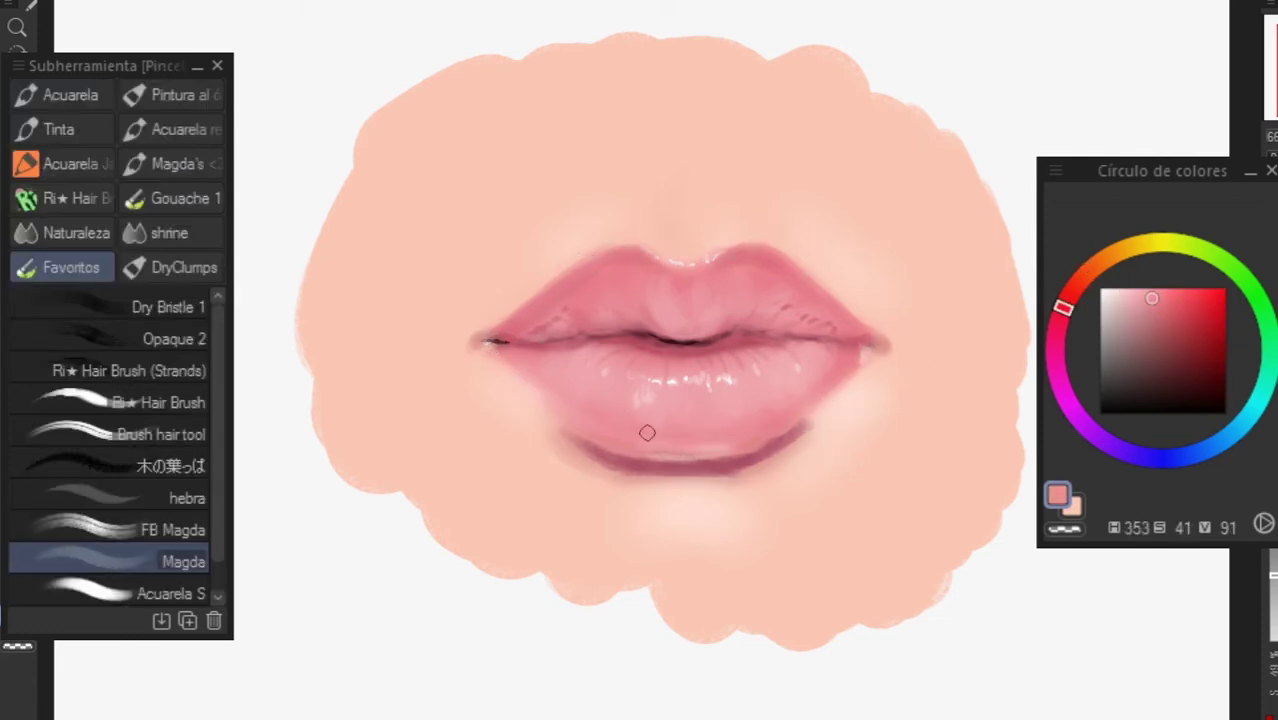
pyautogui.press('j')
pyautogui.press('b')
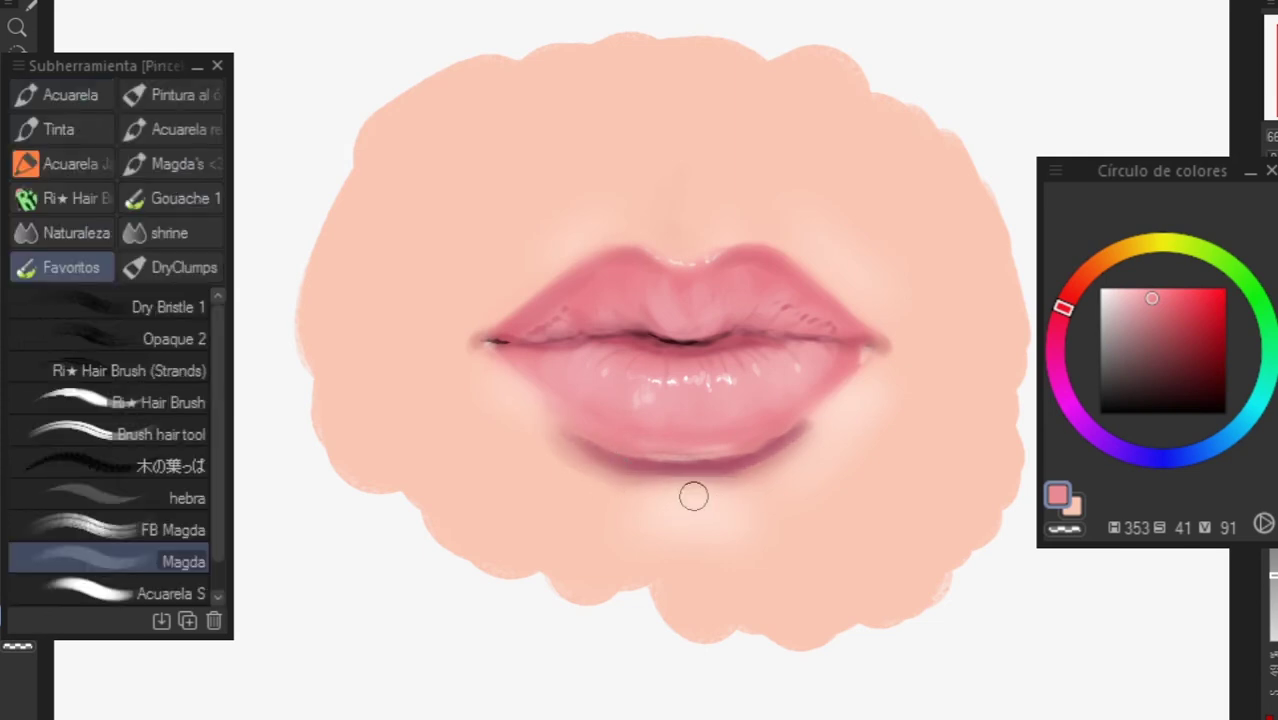
pyautogui.keyDown('alt'); pyautogui.click(690, 490); pyautogui.keyUp('alt')
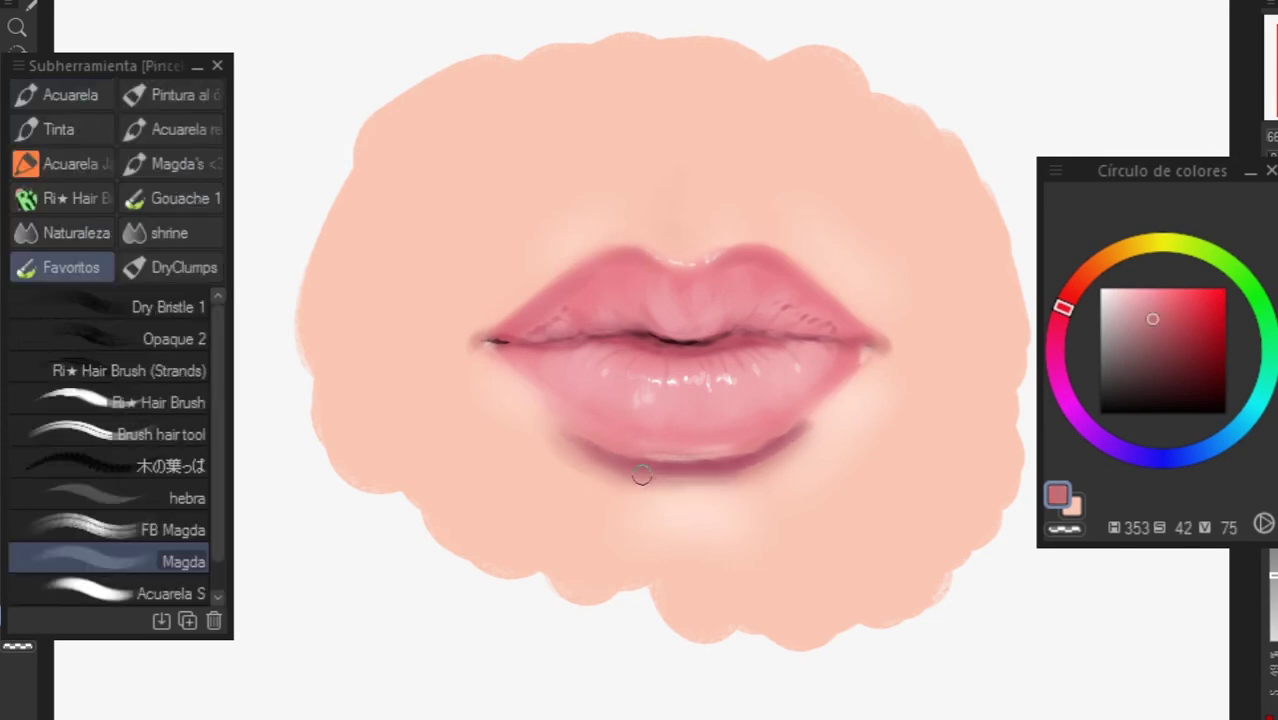
# - Paint soft light-pink patches (H354 S20 V97) across the centre and sides of the lower lip
pyautogui.keyDown('alt'); pyautogui.click(668, 338); pyautogui.keyUp('alt')
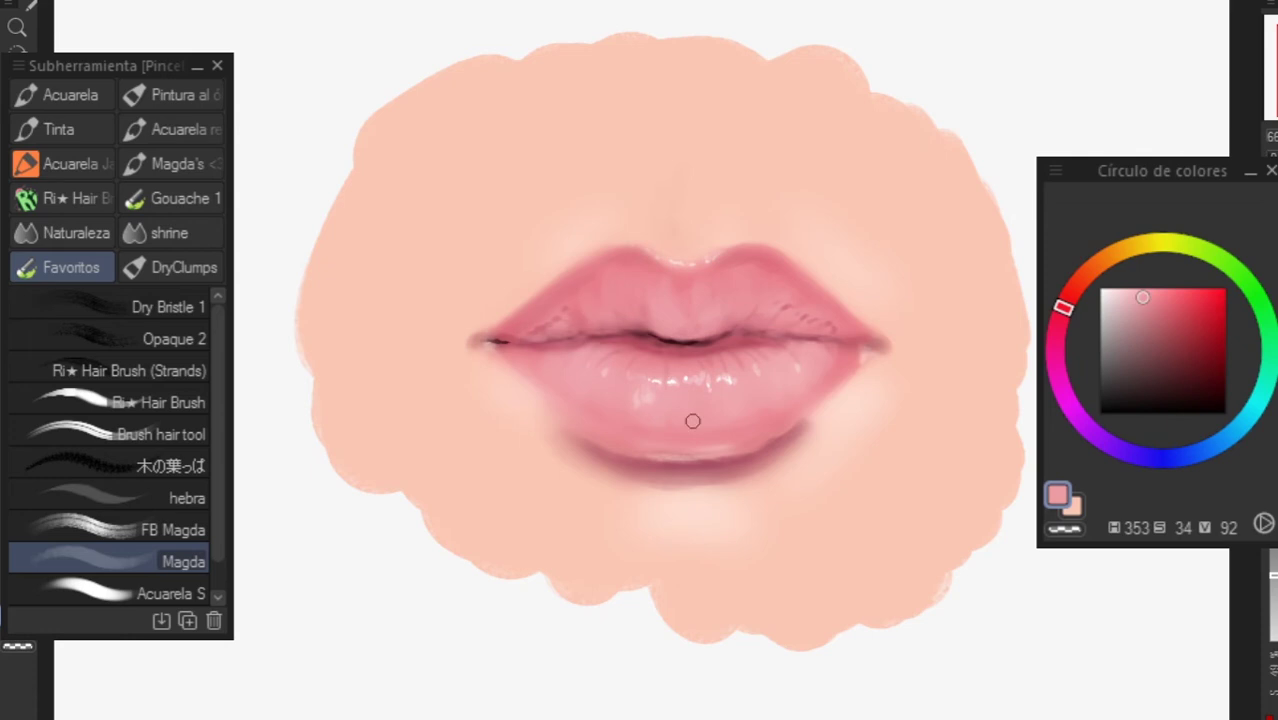
pyautogui.click(1123, 300)
pyautogui.keyDown('alt'); pyautogui.click(700, 418); pyautogui.keyUp('alt')
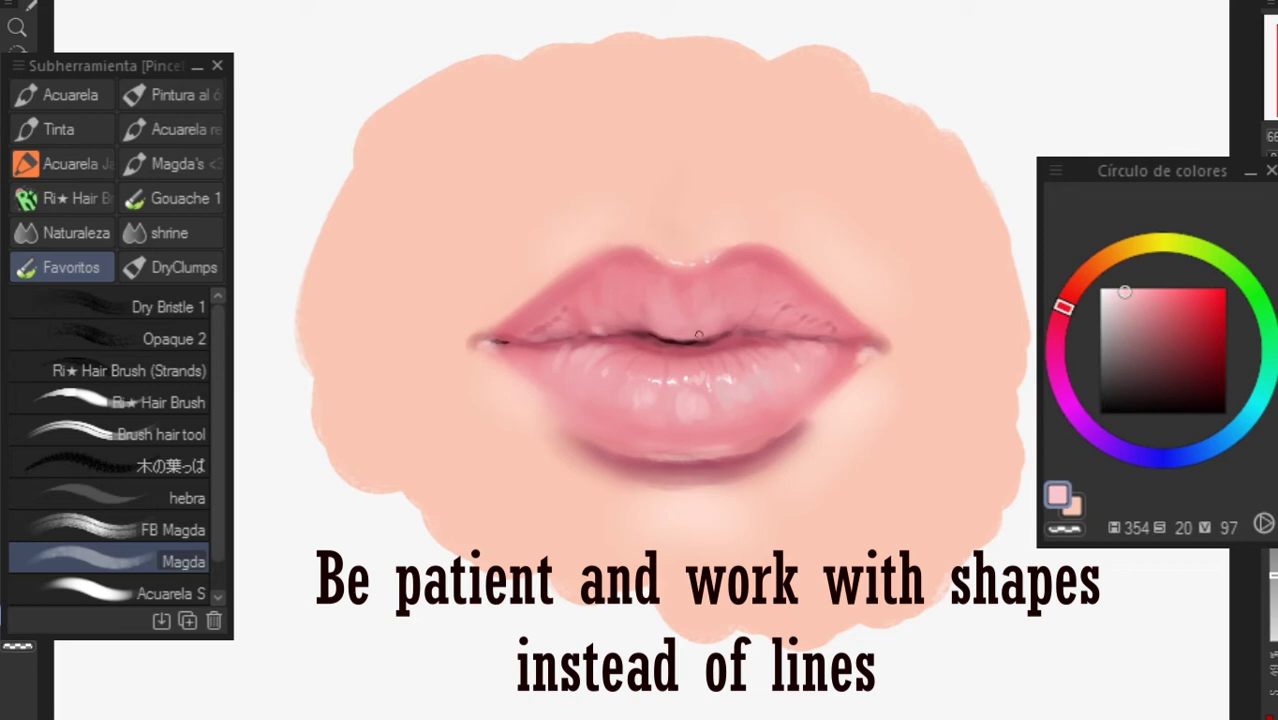
# - Deepen the lower lip's bottom contour with the Magda brush in a darker pink (H354 S43 V83)
pyautogui.keyDown('alt'); pyautogui.click(674, 337); pyautogui.keyUp('alt')
pyautogui.keyDown('alt'); pyautogui.click(701, 428); pyautogui.keyUp('alt')
pyautogui.click(1155, 309)
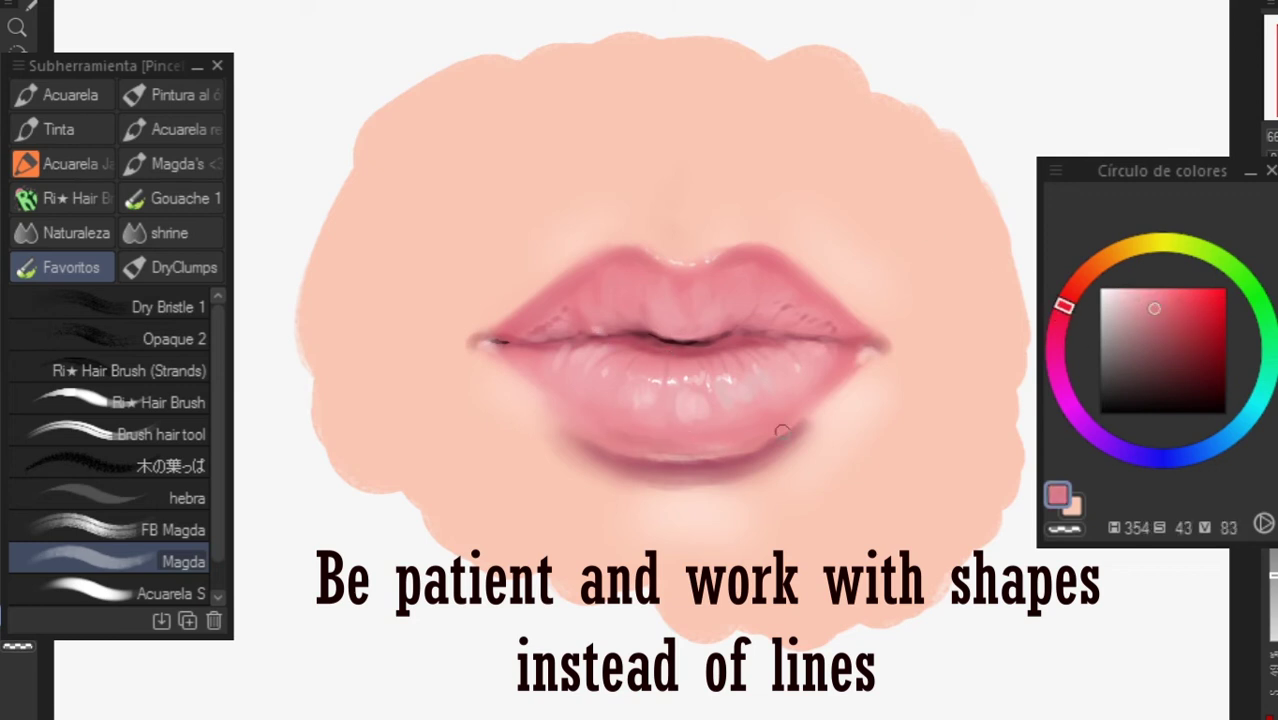
pyautogui.moveTo(698, 447); pyautogui.dragTo(730, 446)
# - Add small white highlights along the cupid's bow and across the lower lip with the Maru pen
pyautogui.scroll(2, 674, 386)
pyautogui.keyDown('alt'); pyautogui.click(690, 377); pyautogui.keyUp('alt')
pyautogui.press('p')
pyautogui.moveTo(583, 86); pyautogui.dragTo(622, 112)
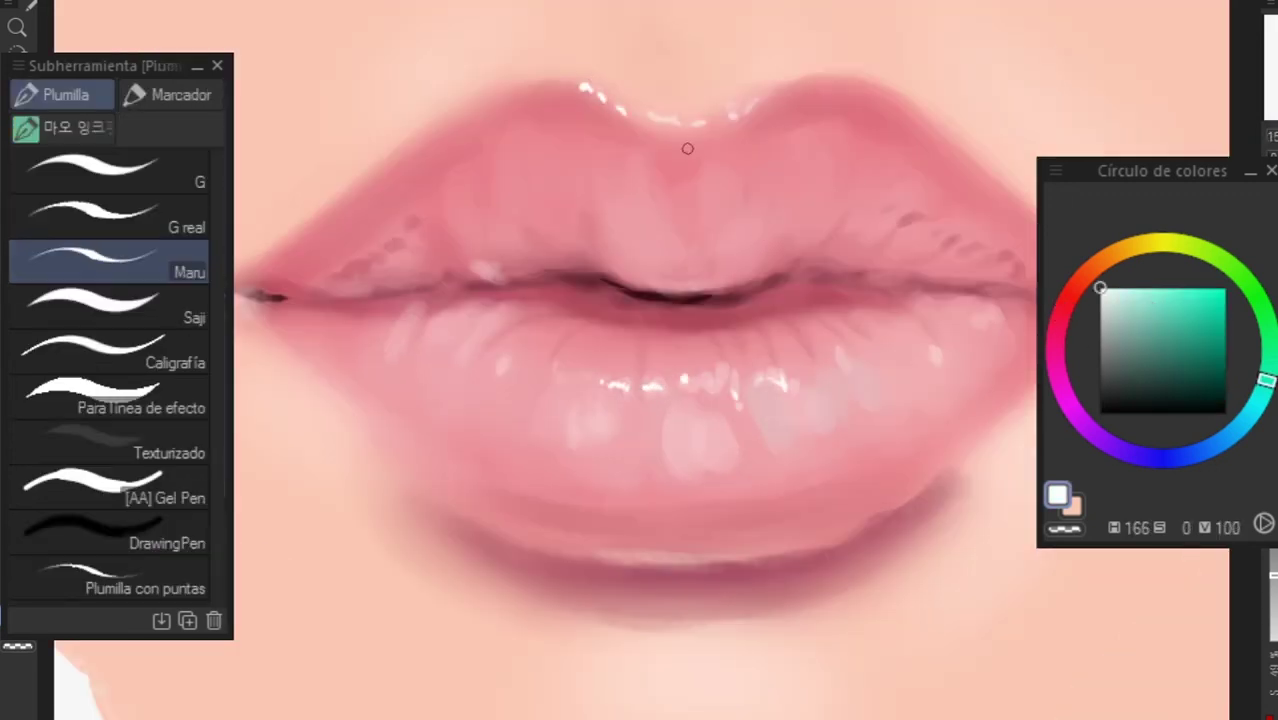
pyautogui.moveTo(591, 406); pyautogui.dragTo(588, 412)
pyautogui.moveTo(574, 400); pyautogui.dragTo(574, 414)
pyautogui.moveTo(692, 384); pyautogui.dragTo(712, 402)
pyautogui.moveTo(844, 363); pyautogui.dragTo(848, 375)
pyautogui.click(936, 355)
pyautogui.click(893, 365)
# - Redefine the mouth line with sampled dark reds and warm its edges in H349 S66 V83 using the Magda brush
pyautogui.keyDown('alt'); pyautogui.click(800, 272); pyautogui.keyUp('alt')
pyautogui.keyDown('alt'); pyautogui.click(712, 299); pyautogui.keyUp('alt')
pyautogui.moveTo(708, 302); pyautogui.dragTo(784, 277)
pyautogui.press('b')
pyautogui.keyDown('alt'); pyautogui.click(804, 284); pyautogui.keyUp('alt')
pyautogui.keyDown('alt'); pyautogui.click(788, 279); pyautogui.keyUp('alt')
pyautogui.click(1183, 308)
pyautogui.press('b')
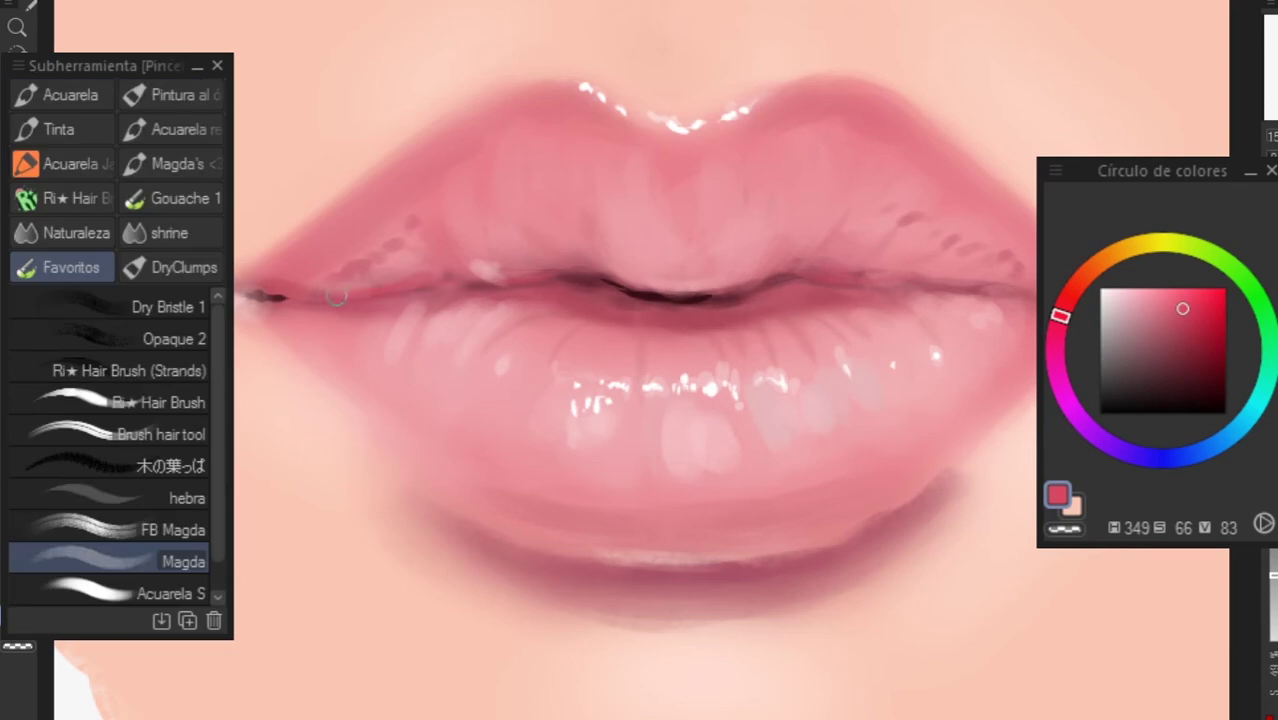
# - Clean the skin edge around the upper lip with skin tone H16 S24 V99 and soften it with the Desenfocar blender
pyautogui.scroll(-3, 530, 267)
pyautogui.keyDown('alt'); pyautogui.click(530, 267); pyautogui.keyUp('alt')
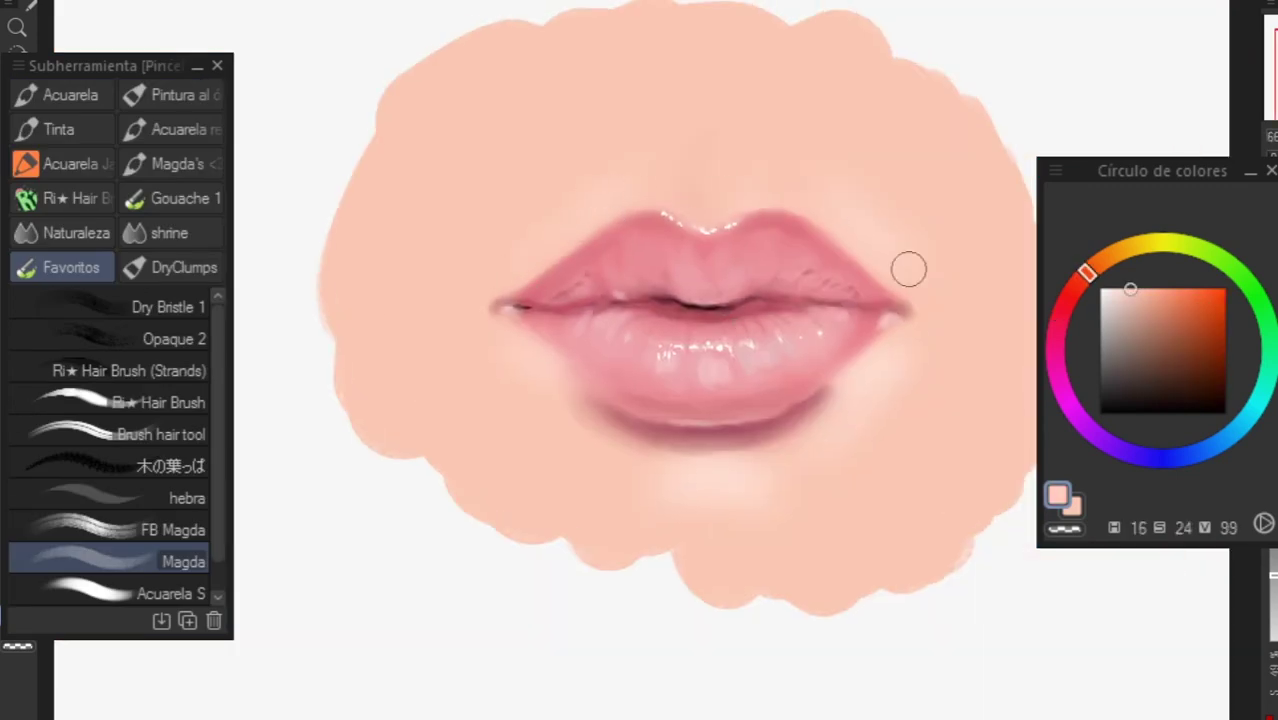
pyautogui.press('j')
# - Darken both mouth corners with the Maru pen (H349 S100 V28), add pale pink glints (H349 S11 V100), and tidy the surrounding skin
pyautogui.press('p')
pyautogui.keyDown('alt'); pyautogui.click(705, 304); pyautogui.keyUp('alt')
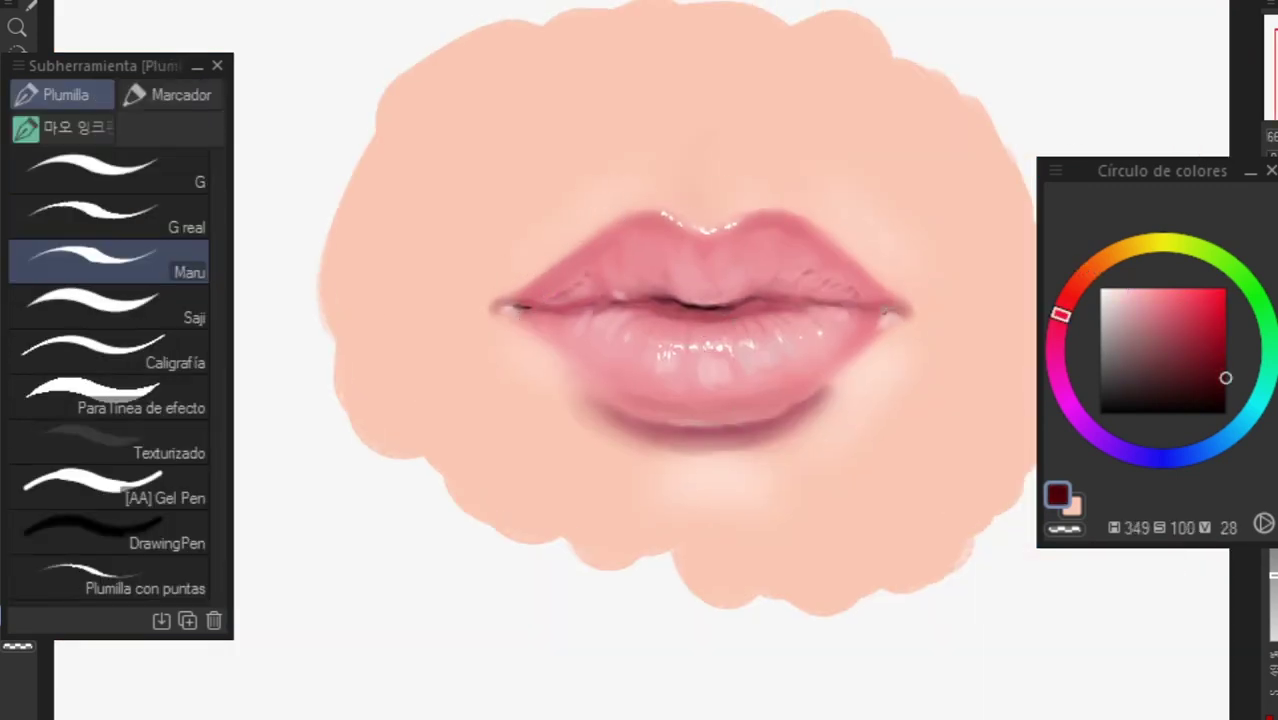
pyautogui.keyDown('alt'); pyautogui.click(541, 307); pyautogui.keyUp('alt')
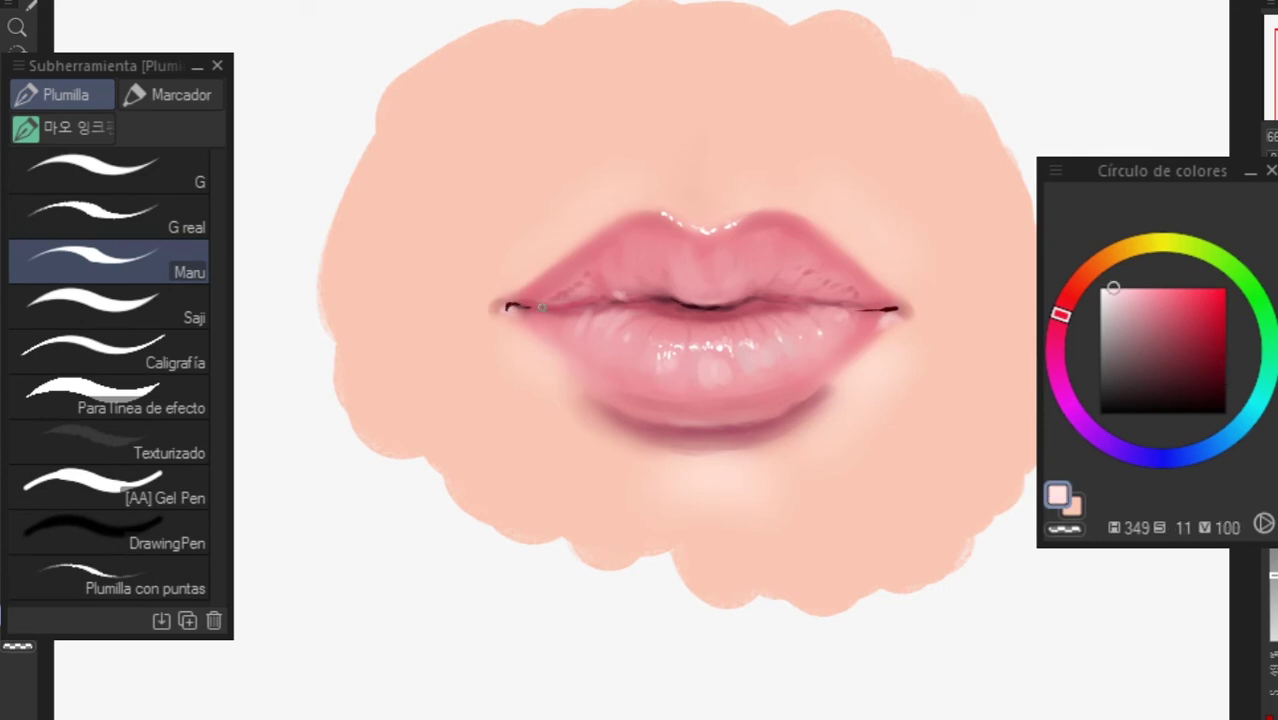
pyautogui.press('b')
pyautogui.keyDown('alt'); pyautogui.click(848, 241); pyautogui.keyUp('alt')
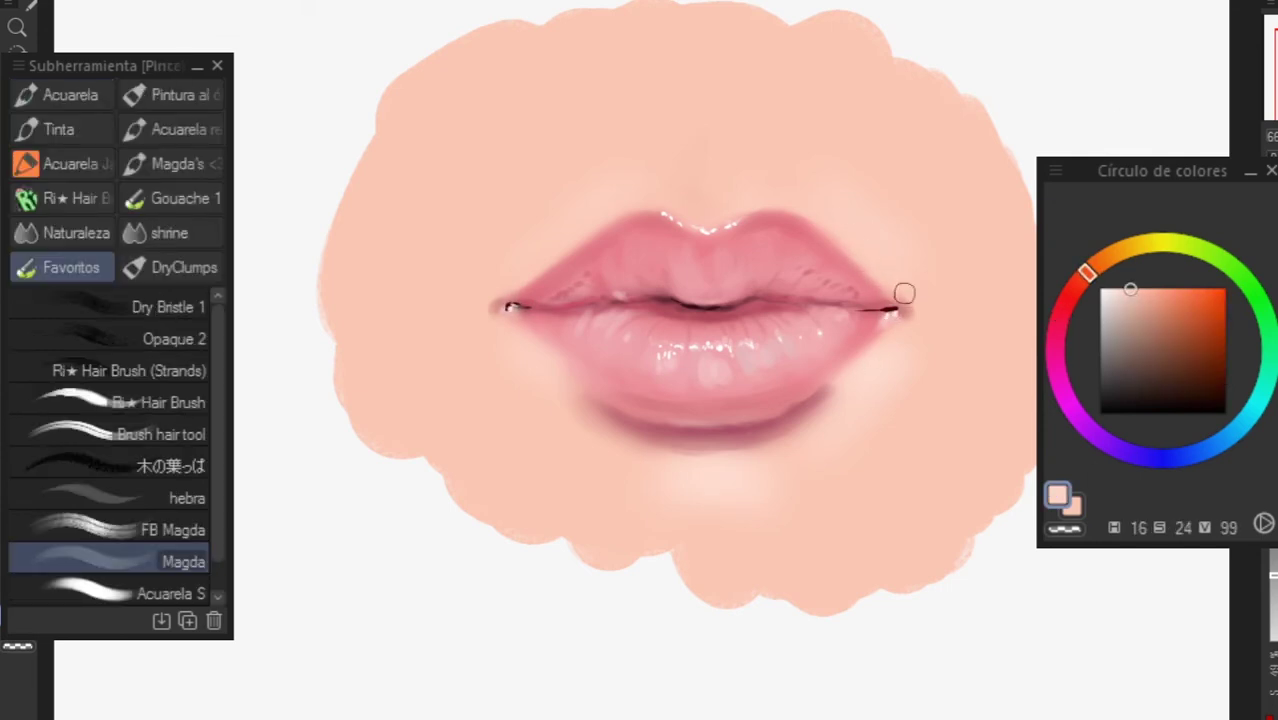
# - Flip the canvas, select and transform part of the upper lip's outer contour, deselect it, and blur the seams
pyautogui.press('h')
pyautogui.moveTo(665, 310); pyautogui.dragTo(801, 331)
pyautogui.keyDown('alt'); pyautogui.click(801, 331); pyautogui.keyUp('alt')
pyautogui.press('m')
pyautogui.moveTo(818, 228)
pyautogui.mouseDown()
pyautogui.moveTo(864, 236)
pyautogui.moveTo(855, 243)
pyautogui.mouseUp()
pyautogui.hotkey('ctrl', 't')
pyautogui.press('Return')
pyautogui.hotkey('ctrl', 'd')
pyautogui.press('j')
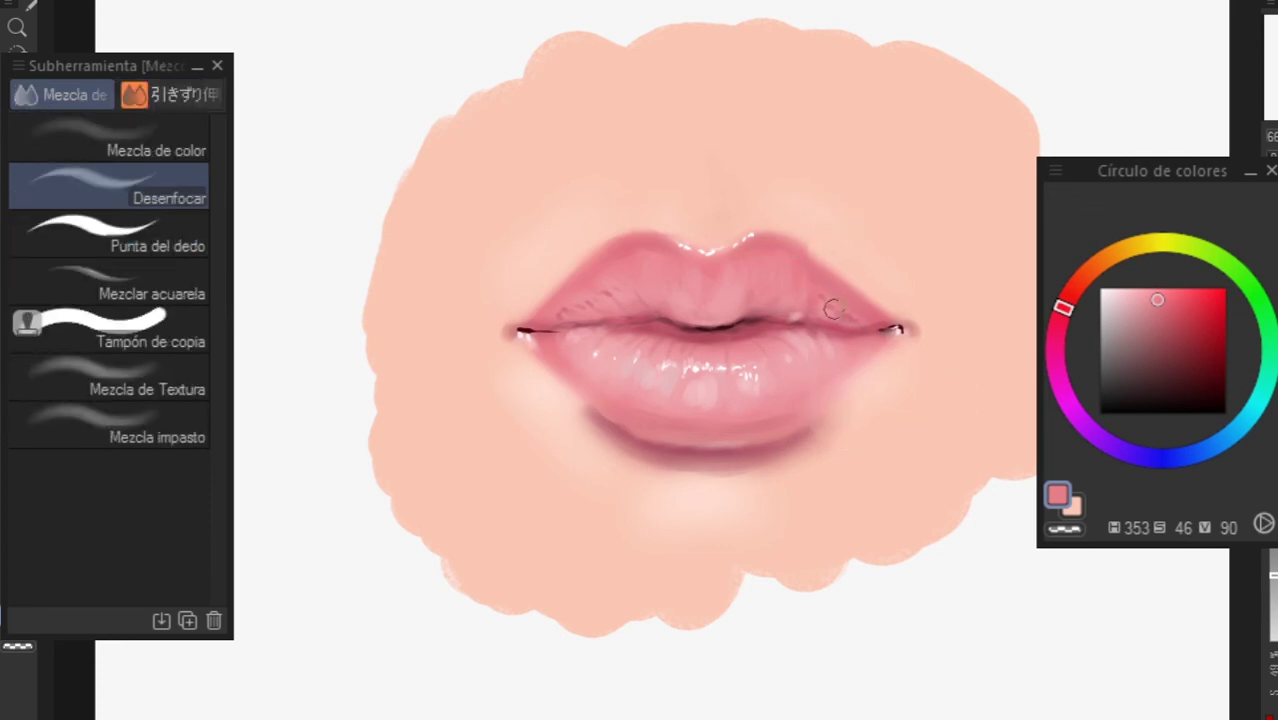
# - Clean the adjusted upper lip contour with sampled skin tone (H16 S27 V98) and flip the canvas back
pyautogui.press('b')
pyautogui.keyDown('alt'); pyautogui.click(817, 238); pyautogui.keyUp('alt')
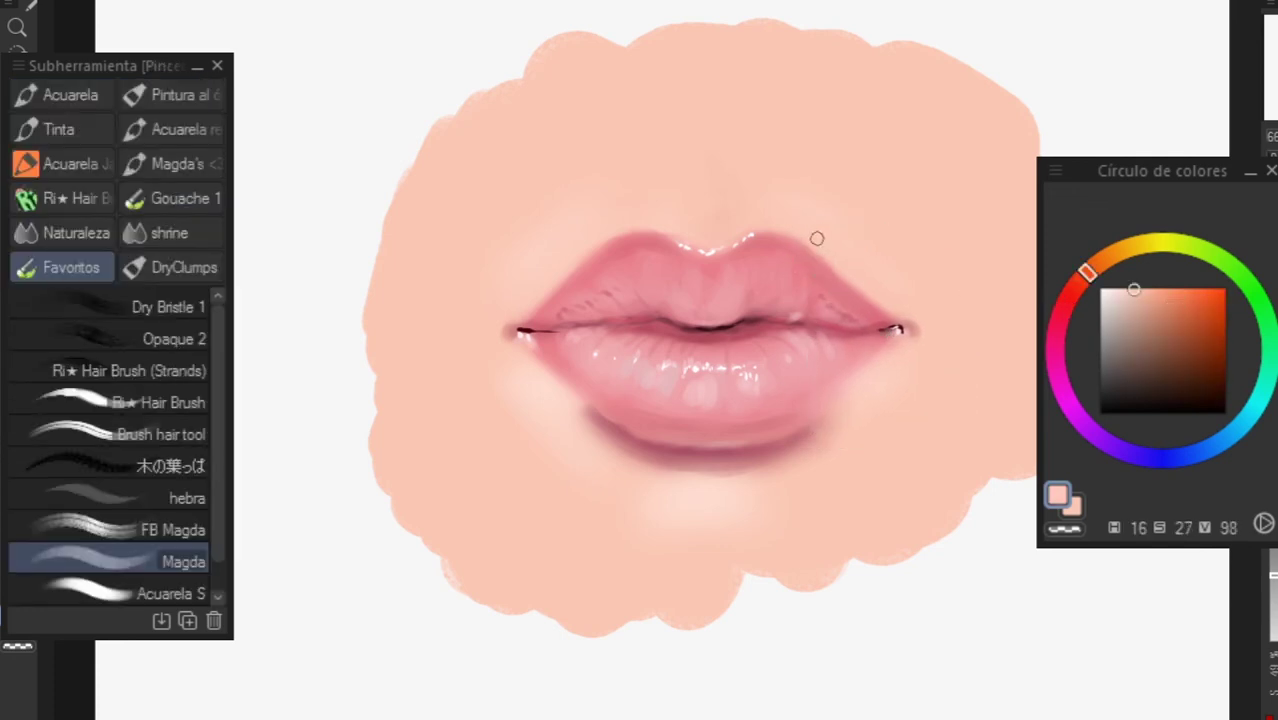
pyautogui.keyDown('alt'); pyautogui.click(864, 362); pyautogui.keyUp('alt')
pyautogui.press('h')
pyautogui.keyDown('alt'); pyautogui.click(471, 322); pyautogui.keyUp('alt')
pyautogui.moveTo(471, 322); pyautogui.dragTo(478, 328)
# - Softly shade around both mouth corners with the Suave airbrush in a muted red (H359 S47 V73)
pyautogui.press('b')
pyautogui.click(110, 187)
pyautogui.keyDown('alt'); pyautogui.click(498, 318); pyautogui.keyUp('alt')
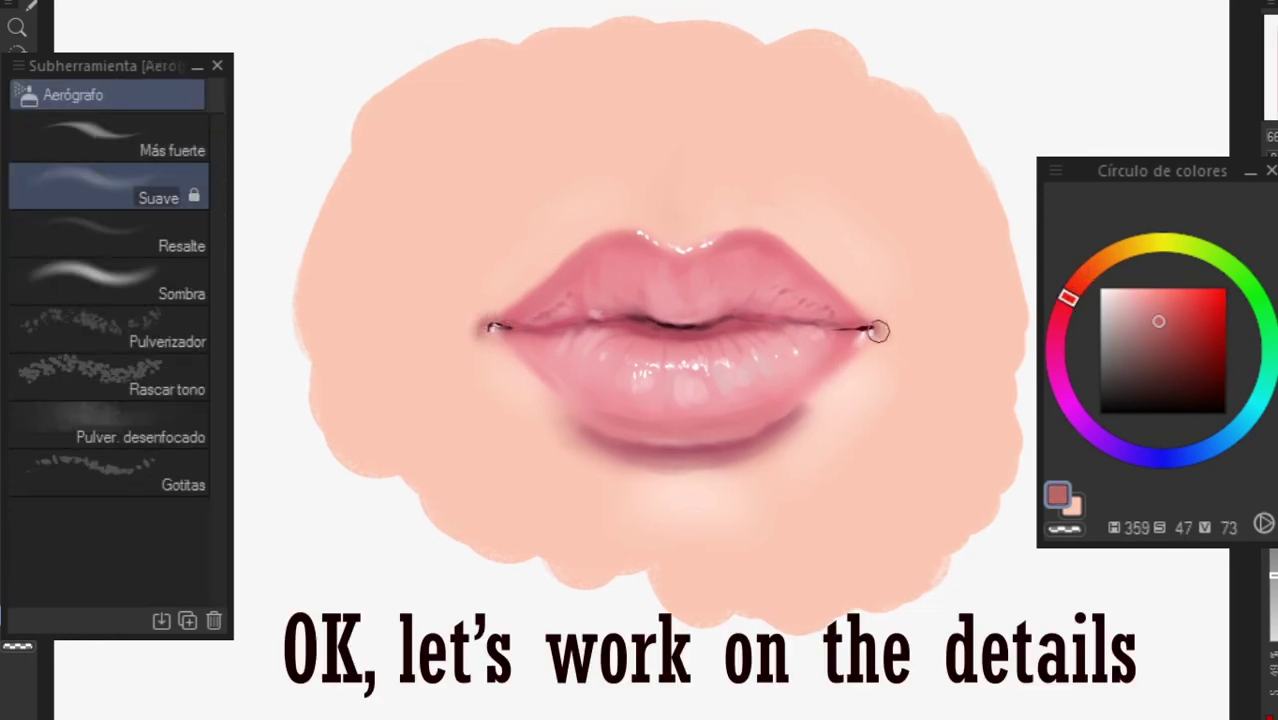
# - Lighten the upper lip with the Más fuerte airbrush in light pink (H353 S25 V92)
pyautogui.keyDown('alt'); pyautogui.click(767, 255); pyautogui.keyUp('alt')
pyautogui.keyDown('alt'); pyautogui.click(661, 289); pyautogui.keyUp('alt')
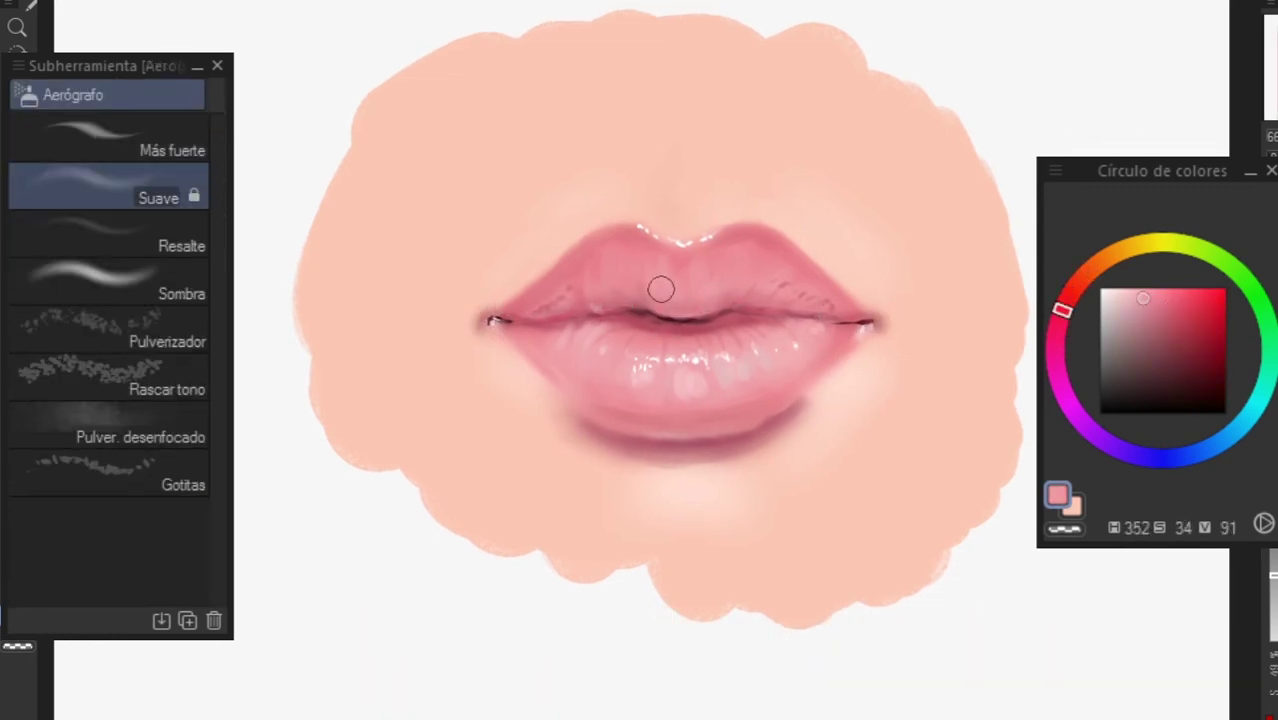
pyautogui.click(1136, 298)
pyautogui.click(110, 138)
pyautogui.keyDown('alt'); pyautogui.click(764, 284); pyautogui.keyUp('alt')
pyautogui.click(1132, 298)
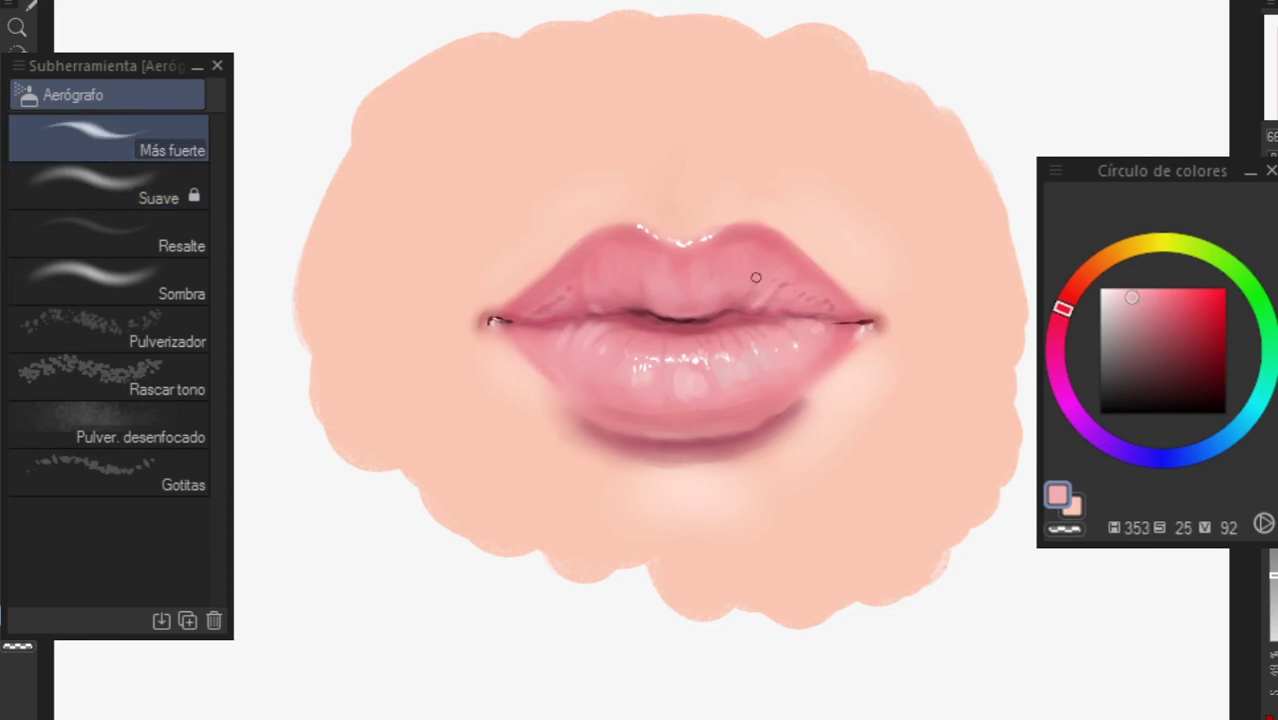
# - Paint creases rising from the mouth line into the upper lip with sampled lip tones
pyautogui.keyDown('alt'); pyautogui.click(613, 292); pyautogui.keyUp('alt')
pyautogui.keyDown('alt'); pyautogui.click(596, 391); pyautogui.keyUp('alt')
pyautogui.keyDown('alt'); pyautogui.click(730, 318); pyautogui.keyUp('alt')
pyautogui.moveTo(638, 314); pyautogui.dragTo(614, 291)
# - Brighten the lower lip's centre with pale pink (H354 S19 V94) and blend the lip details with the Desenfocar tool
pyautogui.keyDown('alt'); pyautogui.click(715, 364); pyautogui.keyUp('alt')
pyautogui.keyDown('alt'); pyautogui.click(700, 376); pyautogui.keyUp('alt')
pyautogui.press('b')
pyautogui.press('j')
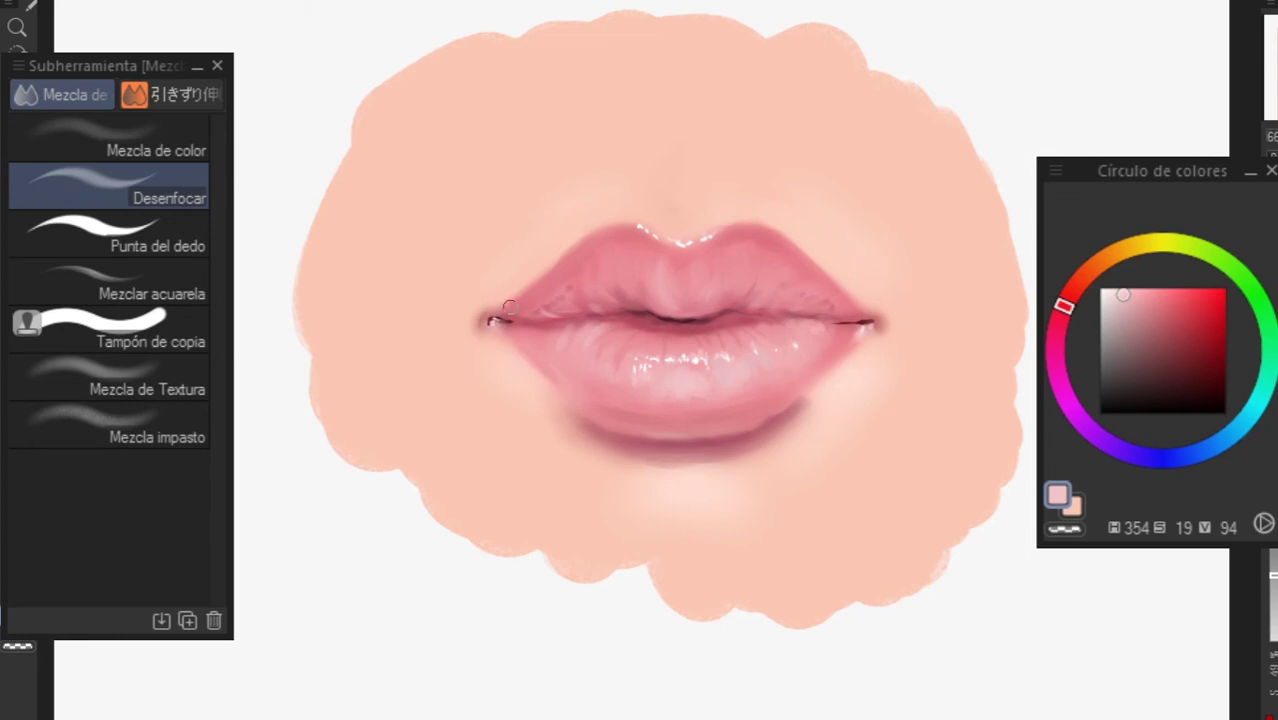
# - Brighten the skin along both peaks of the upper lip's contour with a light skin tone, using the Magda brush
pyautogui.press('b')
pyautogui.keyDown('alt'); pyautogui.click(950, 260); pyautogui.keyUp('alt')
pyautogui.click(1123, 291)
pyautogui.moveTo(642, 218); pyautogui.dragTo(592, 232)
pyautogui.moveTo(736, 224); pyautogui.dragTo(790, 230)
pyautogui.press(']')
# - Refine the lower lip's outer edge and soften the mouth corner with sampled tones and a smaller Magda brush
pyautogui.keyDown('alt'); pyautogui.click(539, 357); pyautogui.keyUp('alt')
pyautogui.keyDown('alt'); pyautogui.click(532, 348); pyautogui.keyUp('alt')
pyautogui.press('[')
pyautogui.press('[')
pyautogui.moveTo(515, 331); pyautogui.dragTo(503, 324)
# - Smooth the lower lip's central highlights with sampled pink (H353 S23 V94) and the Desenfocar blender
pyautogui.keyDown('alt'); pyautogui.click(668, 398); pyautogui.keyUp('alt')
pyautogui.keyDown('alt'); pyautogui.click(630, 351); pyautogui.keyUp('alt')
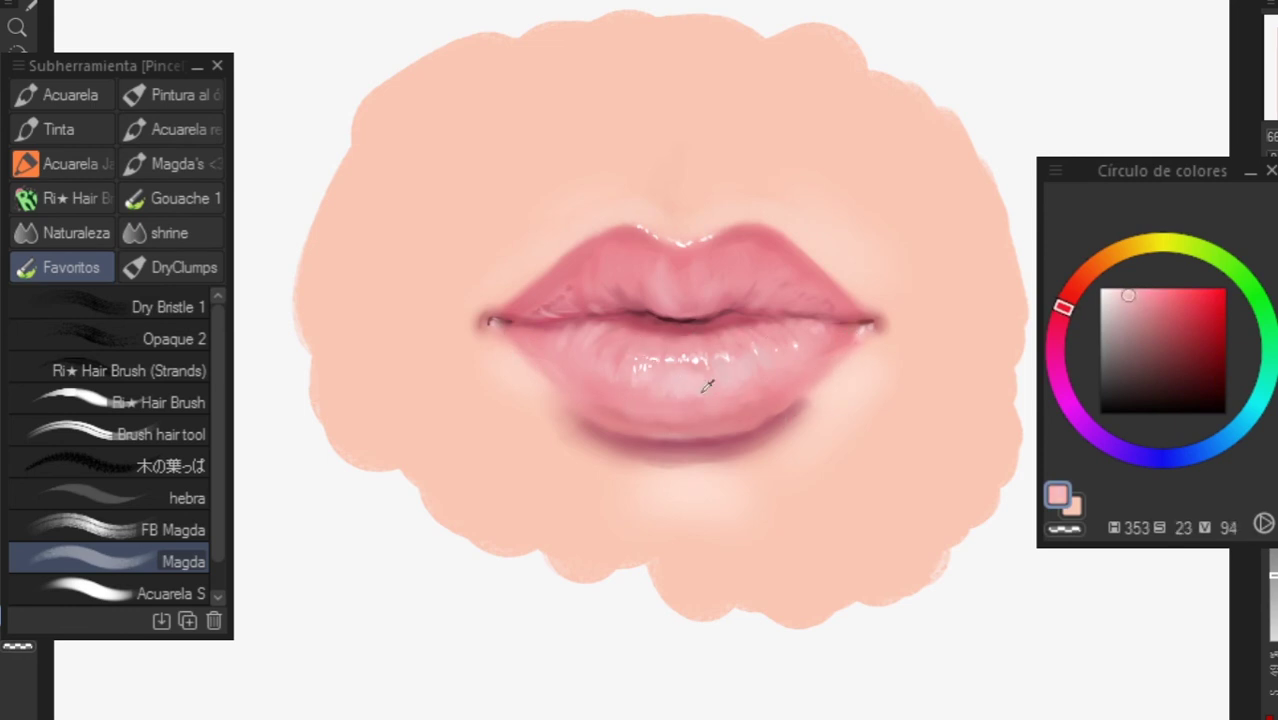
pyautogui.press('j')
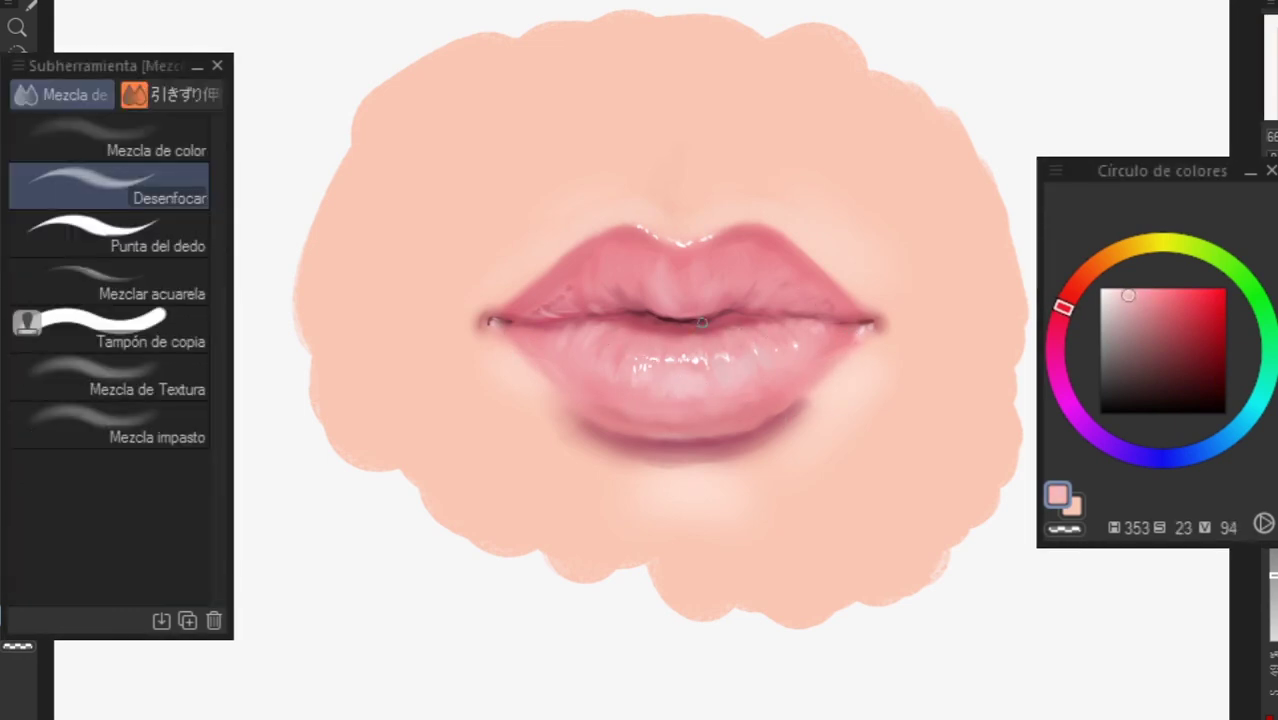
# - Rework the mouth line's right half toward the corner with sampled dark reds and pinks, using the Magda brush
pyautogui.press('b')
pyautogui.keyDown('alt'); pyautogui.click(794, 304); pyautogui.keyUp('alt')
pyautogui.keyDown('alt'); pyautogui.click(797, 320); pyautogui.keyUp('alt')
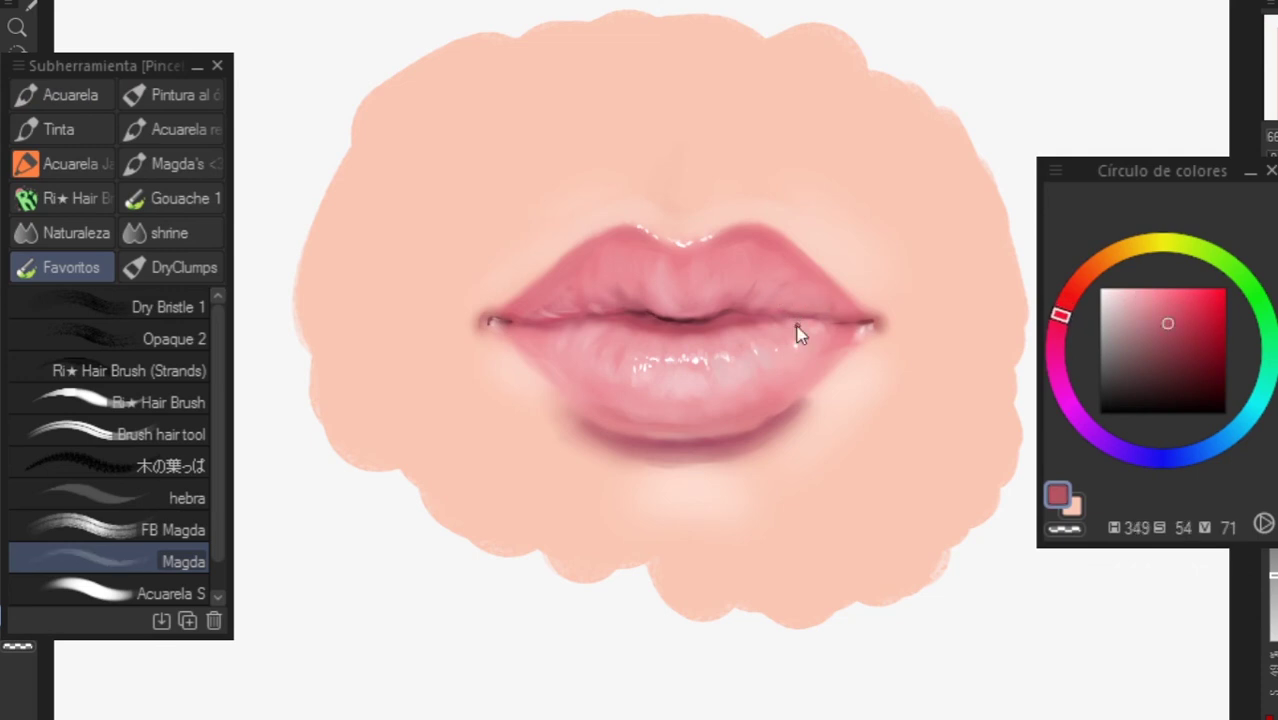
pyautogui.hotkey('ctrl', '+')
pyautogui.keyDown('alt'); pyautogui.click(900, 327); pyautogui.keyUp('alt')
pyautogui.keyDown('alt'); pyautogui.click(930, 333); pyautogui.keyUp('alt')
pyautogui.moveTo(911, 327); pyautogui.dragTo(889, 325)
pyautogui.keyDown('alt'); pyautogui.click(905, 328); pyautogui.keyUp('alt')
pyautogui.keyDown('alt'); pyautogui.click(884, 320); pyautogui.keyUp('alt')
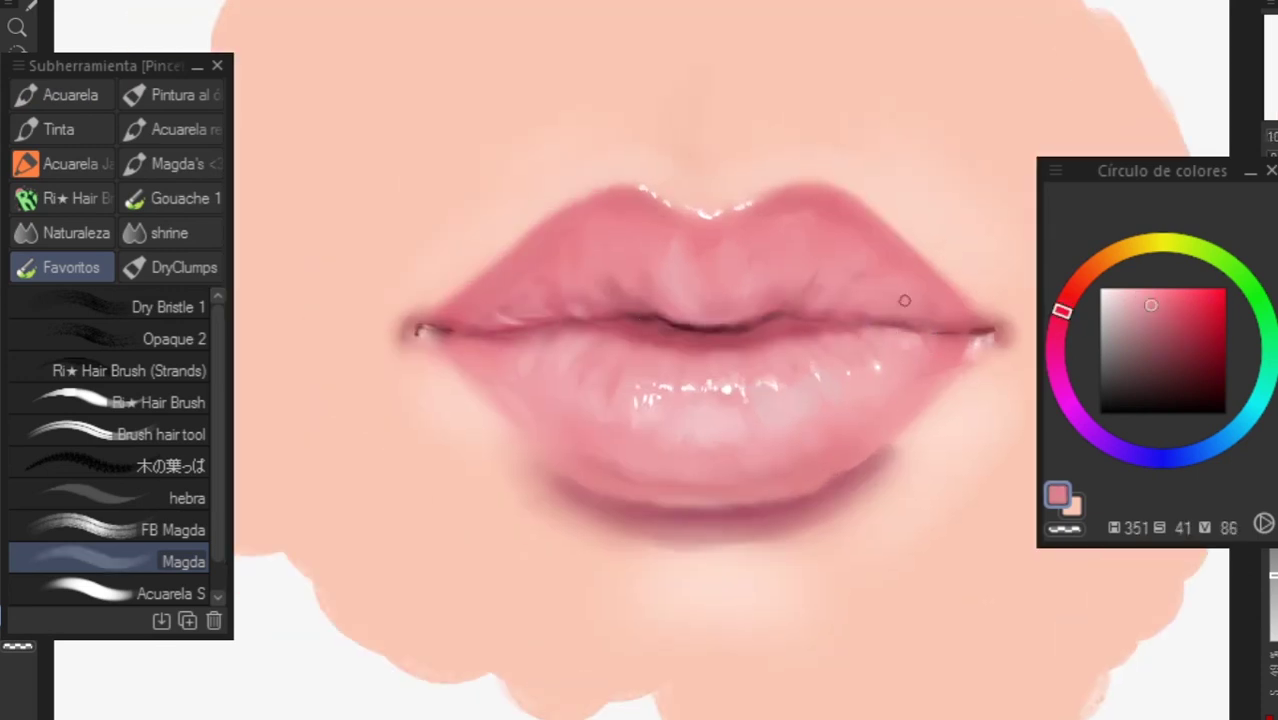
# - Darken the centre of the mouth line with the Magda brush in sampled deep maroon (H347 S100 V28)
pyautogui.scroll(-2, 720, 340)
pyautogui.keyDown('alt'); pyautogui.click(724, 322); pyautogui.keyUp('alt')
pyautogui.keyDown('alt'); pyautogui.click(728, 318); pyautogui.keyUp('alt')
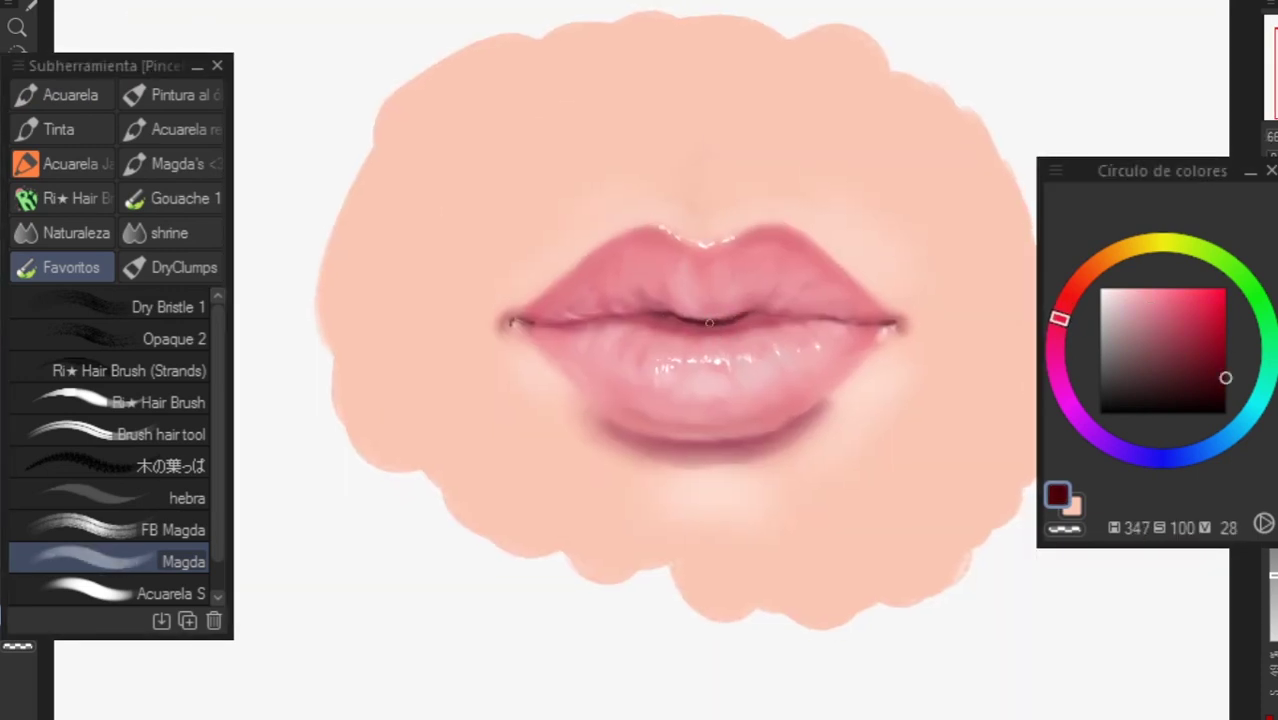
pyautogui.moveTo(740, 322); pyautogui.dragTo(723, 339)
pyautogui.hotkey('ctrl', '[')
# - Soften and extend the shadow along the lower lip's outer edge with the Suave airbrush
pyautogui.press('b')
pyautogui.keyDown('alt'); pyautogui.click(600, 446); pyautogui.keyUp('alt')
pyautogui.moveTo(582, 430)
pyautogui.mouseDown()
pyautogui.moveTo(556, 397)
pyautogui.moveTo(598, 473)
pyautogui.mouseUp()
# - Airbrush light skin tone (H16 S19 V100) broadly beneath the lower lip and beside the upper lip's contour
pyautogui.keyDown('alt'); pyautogui.click(531, 411); pyautogui.keyUp('alt')
pyautogui.keyDown('alt'); pyautogui.click(740, 508); pyautogui.keyUp('alt')
pyautogui.press(']')
pyautogui.press(']')
pyautogui.press(']')
pyautogui.moveTo(554, 520)
pyautogui.mouseDown()
pyautogui.moveTo(614, 545)
pyautogui.moveTo(835, 486)
pyautogui.mouseUp()
pyautogui.moveTo(548, 262); pyautogui.dragTo(591, 228)
pyautogui.press('[')
pyautogui.press('[')
pyautogui.press('[')
pyautogui.moveTo(640, 415); pyautogui.dragTo(733, 413)
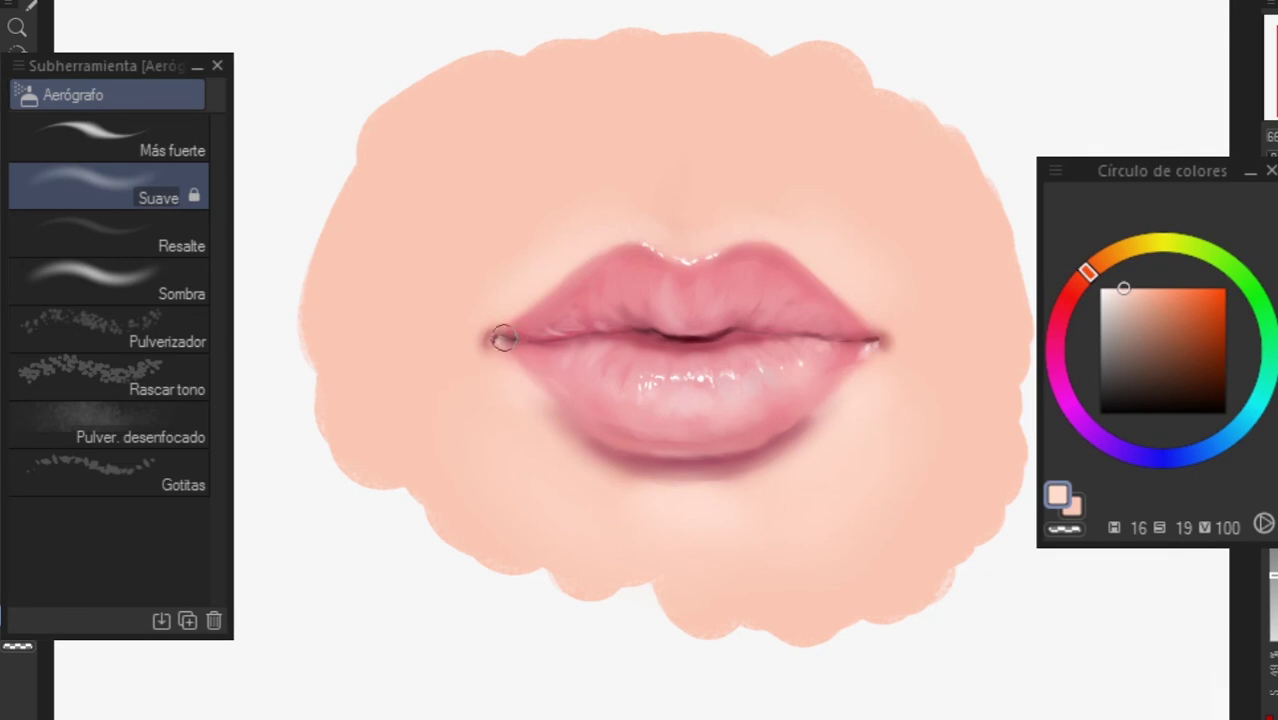
# - Redraw the dark accents at both mouth corners with the Maru pen, using the colour sampled from the mouth's centre
pyautogui.keyDown('alt'); pyautogui.click(688, 339); pyautogui.keyUp('alt')
pyautogui.press('p')
pyautogui.keyDown('alt'); pyautogui.click(688, 339); pyautogui.keyUp('alt')
pyautogui.hotkey('ctrl', '[')
pyautogui.moveTo(495, 338); pyautogui.dragTo(510, 341)
pyautogui.moveTo(878, 338); pyautogui.dragTo(860, 337)
pyautogui.hotkey('ctrl', '[')
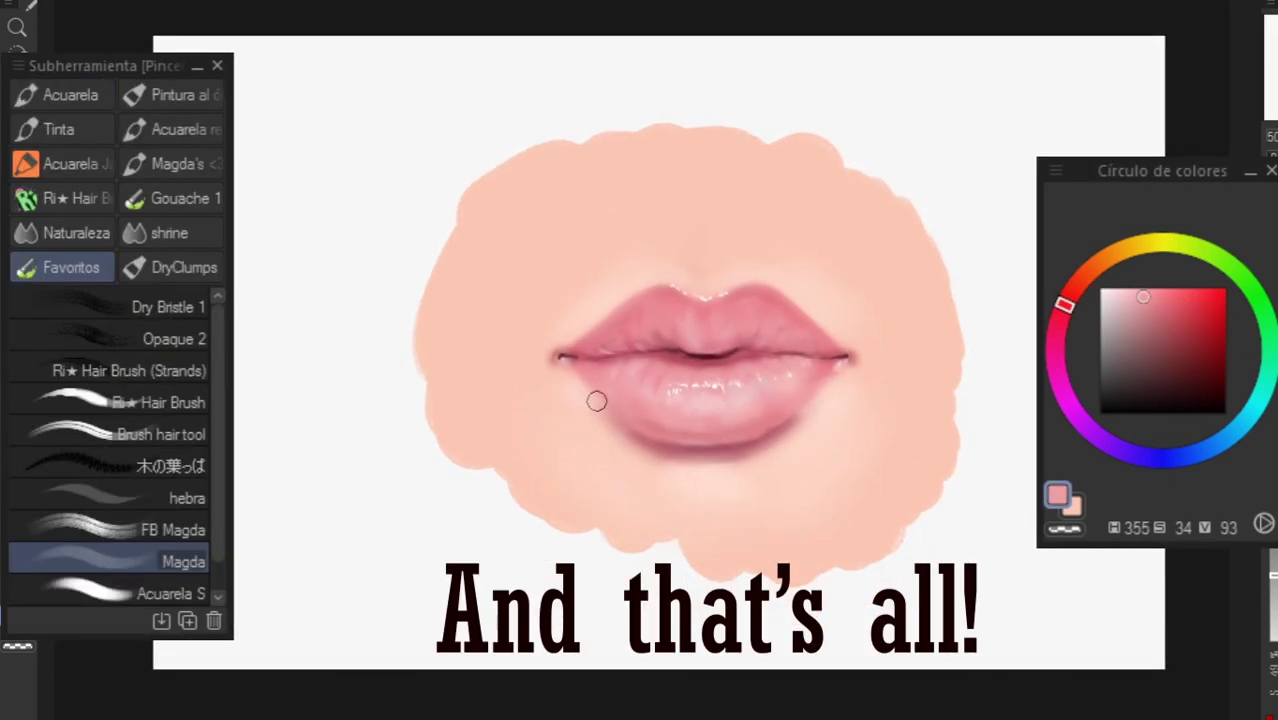
# - Refine the lower lip's sides and bottom contour with sampled pinks (H355 S34 V93, H356 S36 V79), using the Magda brush
pyautogui.keyDown('alt'); pyautogui.click(804, 399); pyautogui.keyUp('alt')
pyautogui.keyDown('alt'); pyautogui.click(788, 412); pyautogui.keyUp('alt')
pyautogui.keyDown('alt'); pyautogui.click(590, 405); pyautogui.keyUp('alt')
pyautogui.keyDown('alt'); pyautogui.click(660, 446); pyautogui.keyUp('alt')
pyautogui.keyDown('alt'); pyautogui.click(672, 452); pyautogui.keyUp('alt')
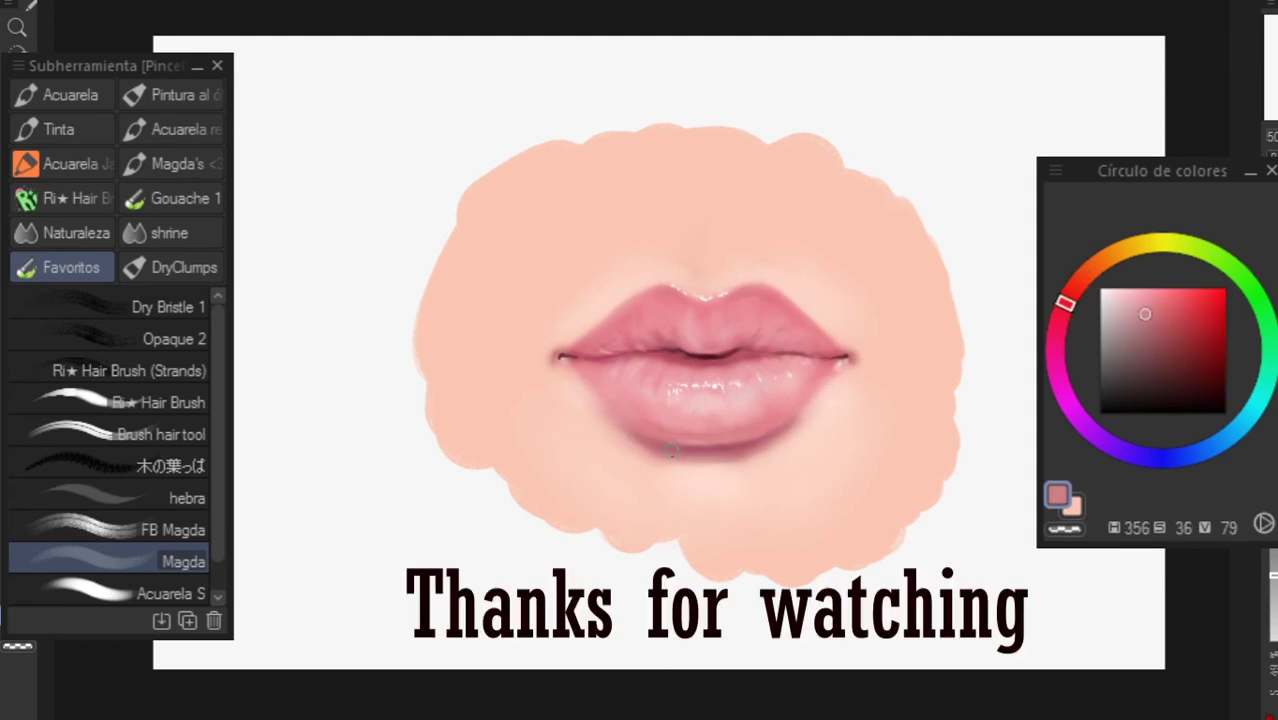
# - Sign the artwork in white with the Maru pen on the lower skin area and add a white-outlined heart filled with red
pyautogui.click(1100, 288)
pyautogui.press('p')
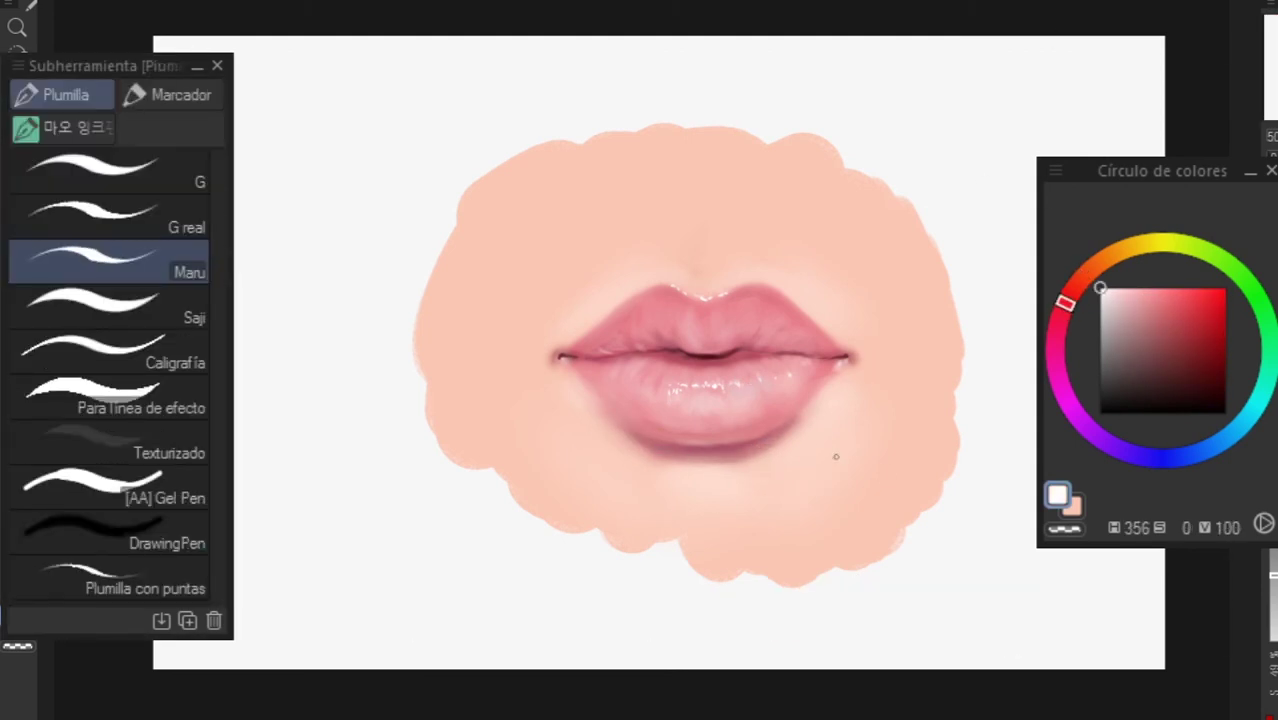
pyautogui.moveTo(904, 485); pyautogui.dragTo(905, 497)
pyautogui.click(902, 476)
pyautogui.moveTo(934, 440); pyautogui.dragTo(936, 459)
pyautogui.moveTo(934, 440); pyautogui.dragTo(937, 459)
pyautogui.click(1226, 288)
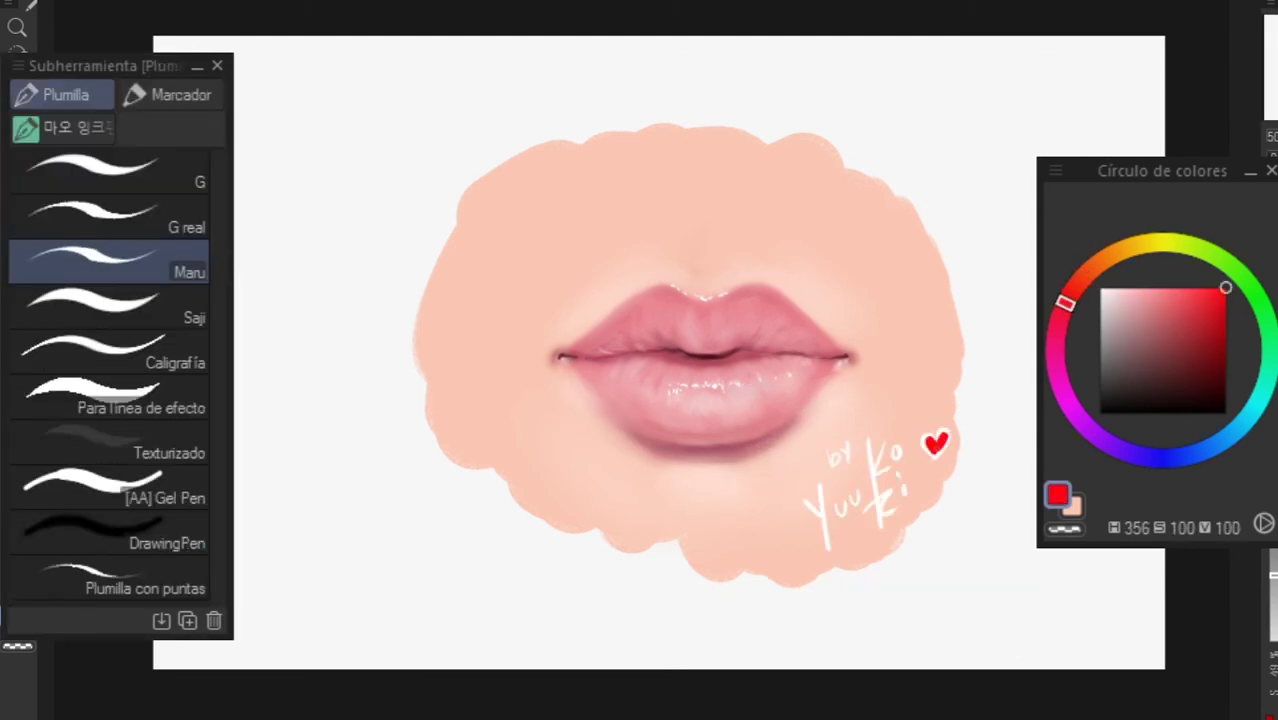